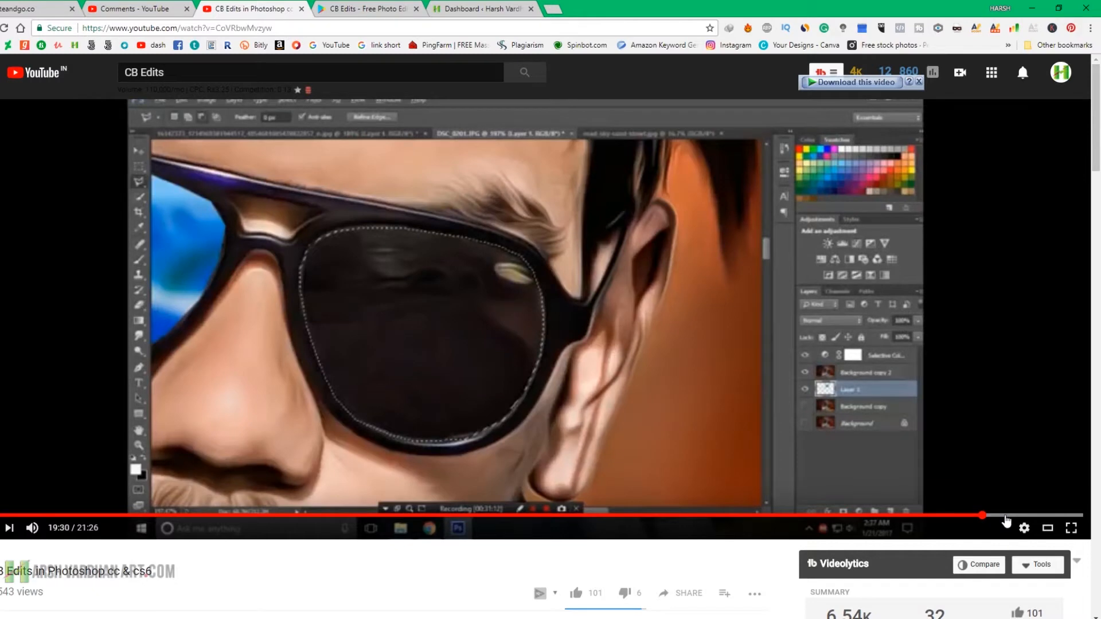
Skip through the last two minutes of the CB Edits Photoshop video to examine the sunglasses edit and finished portrait.
left_click(1020, 515)
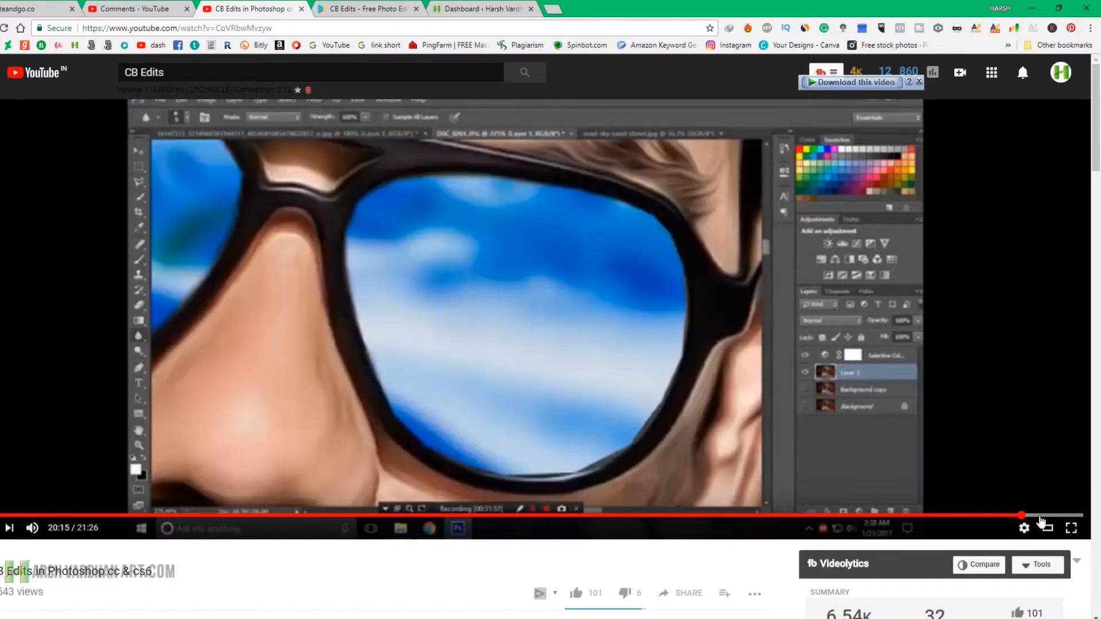
left_click(1039, 516)
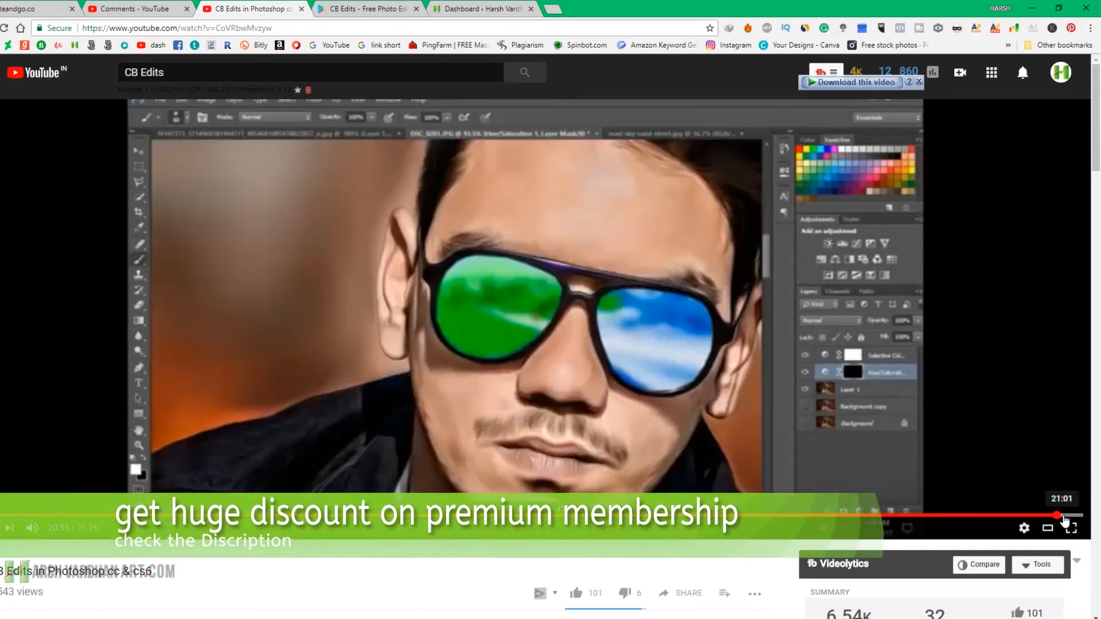
left_click(1058, 517)
left_click(1064, 518)
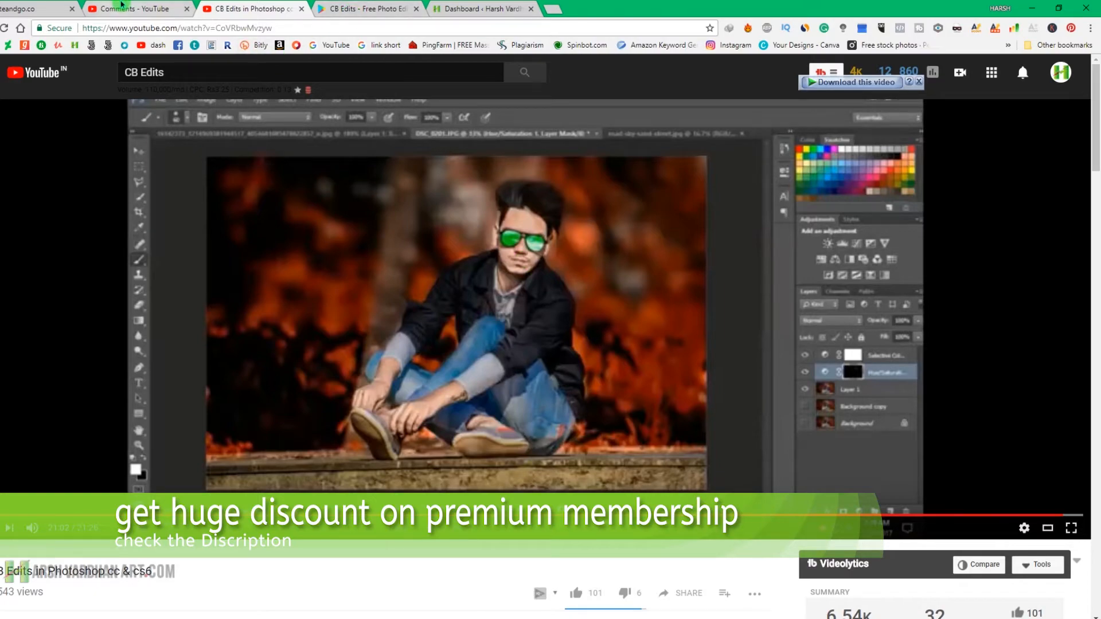
Read the YouTube comments requesting skin retouching videos like CB editing and compare them with the example video.
left_click(122, 5)
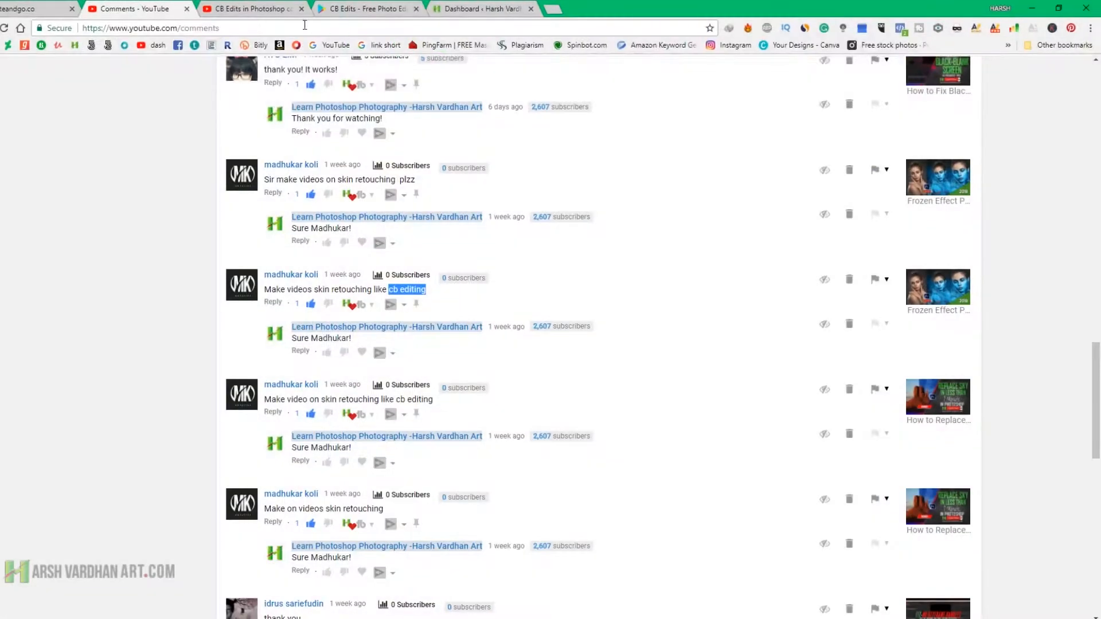
left_click(467, 6)
left_click(248, 6)
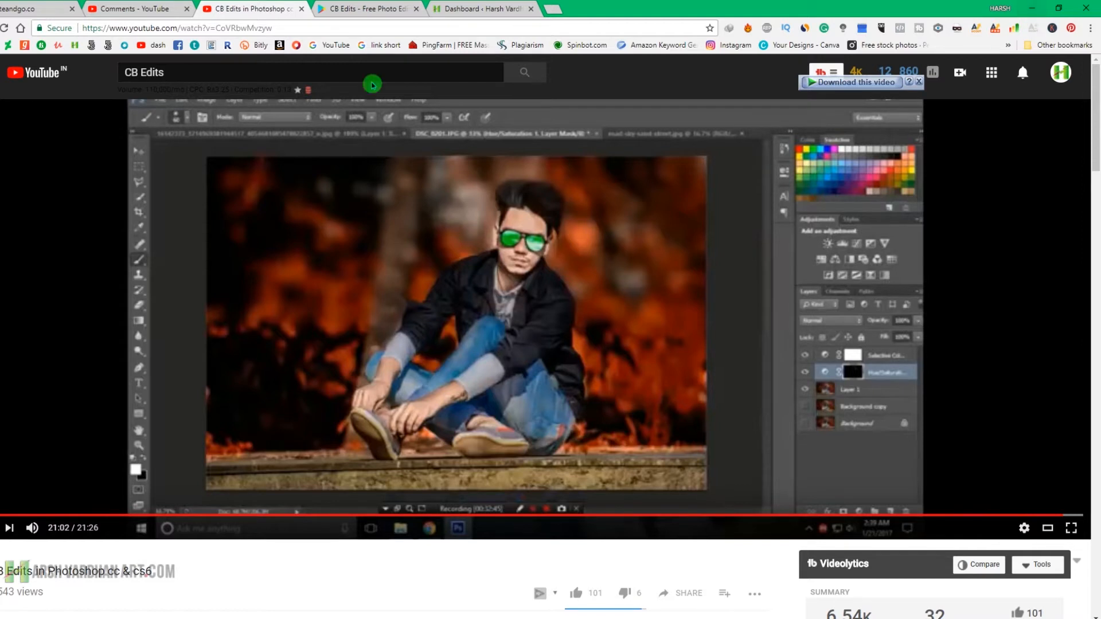
left_click(188, 13)
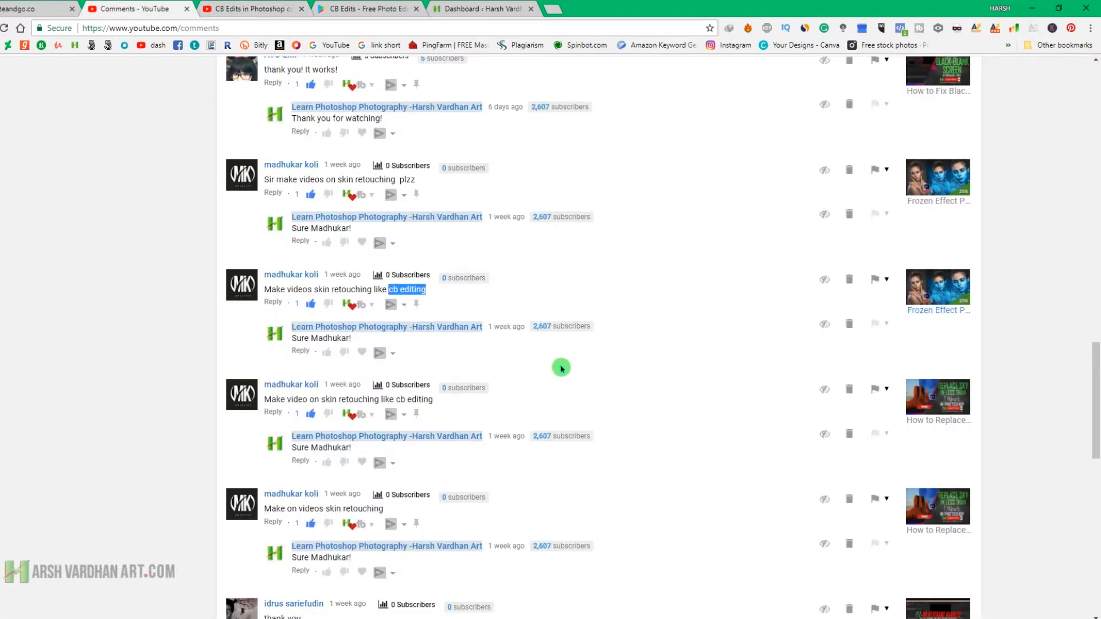
Switch to Photoshop and duplicate the portrait's Background layer, then check the copy's visibility.
left_click(1031, 8)
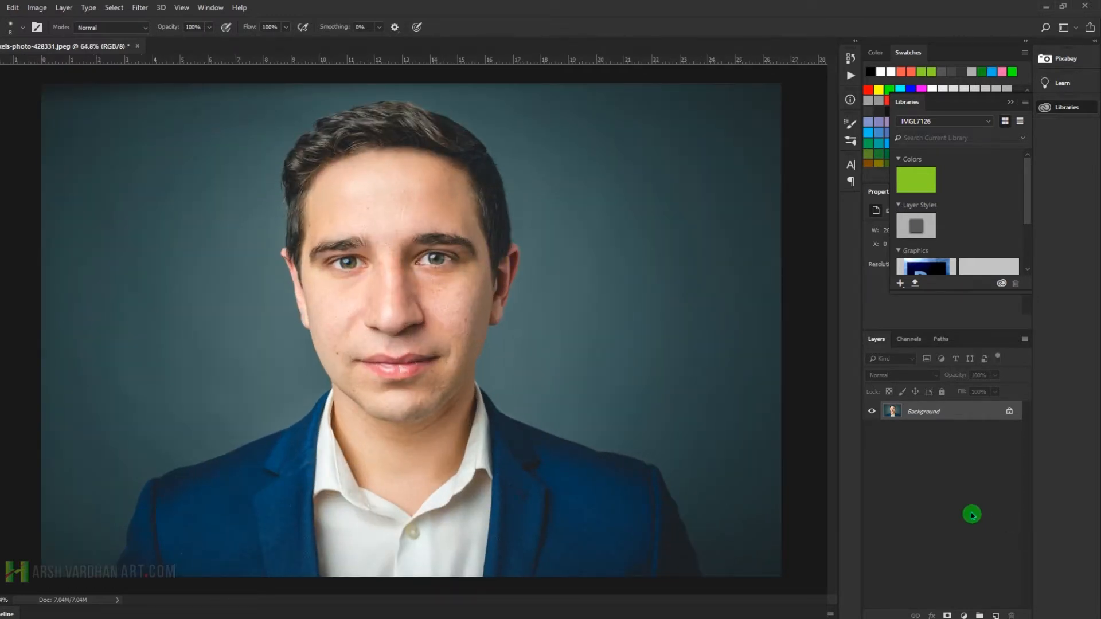
key("ctrl+j")
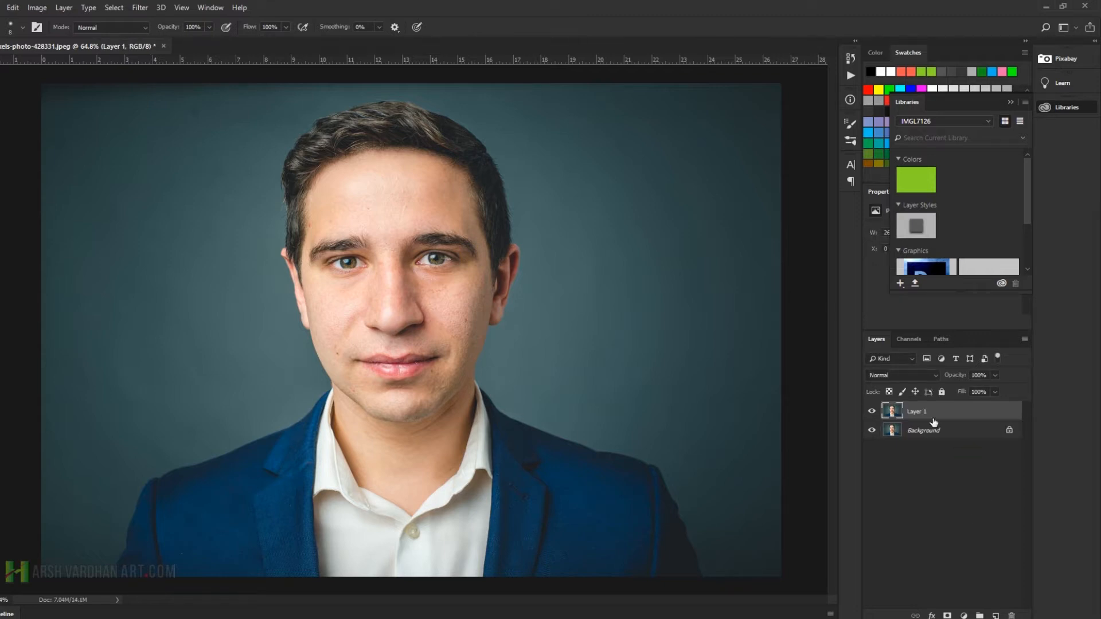
left_click(871, 411)
left_click(872, 412)
left_click(141, 8)
mouse_move(161, 189)
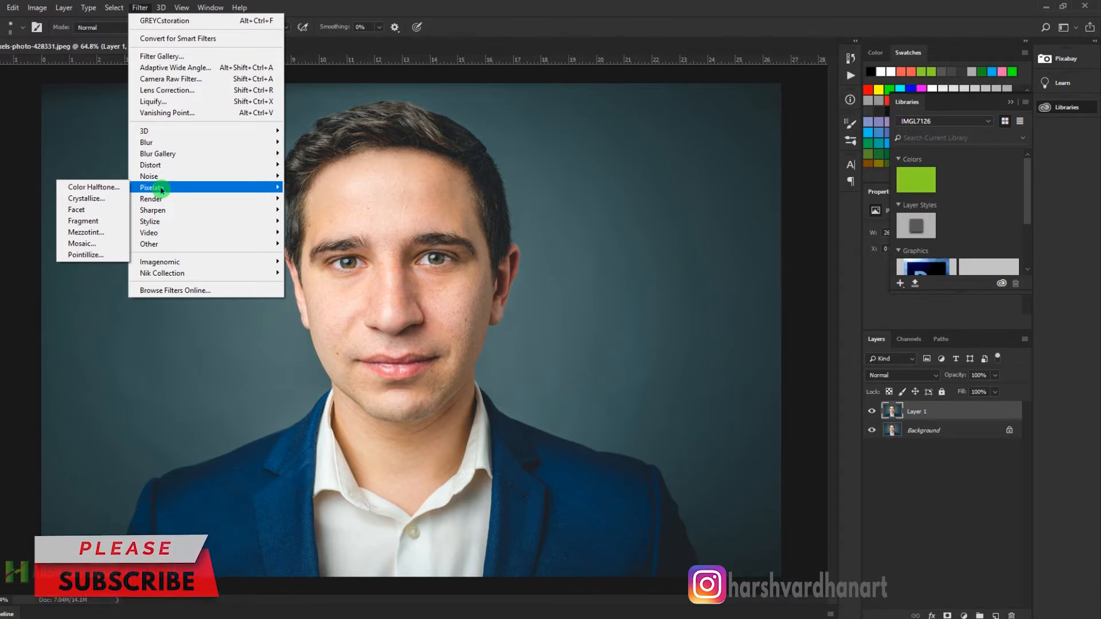
mouse_move(151, 223)
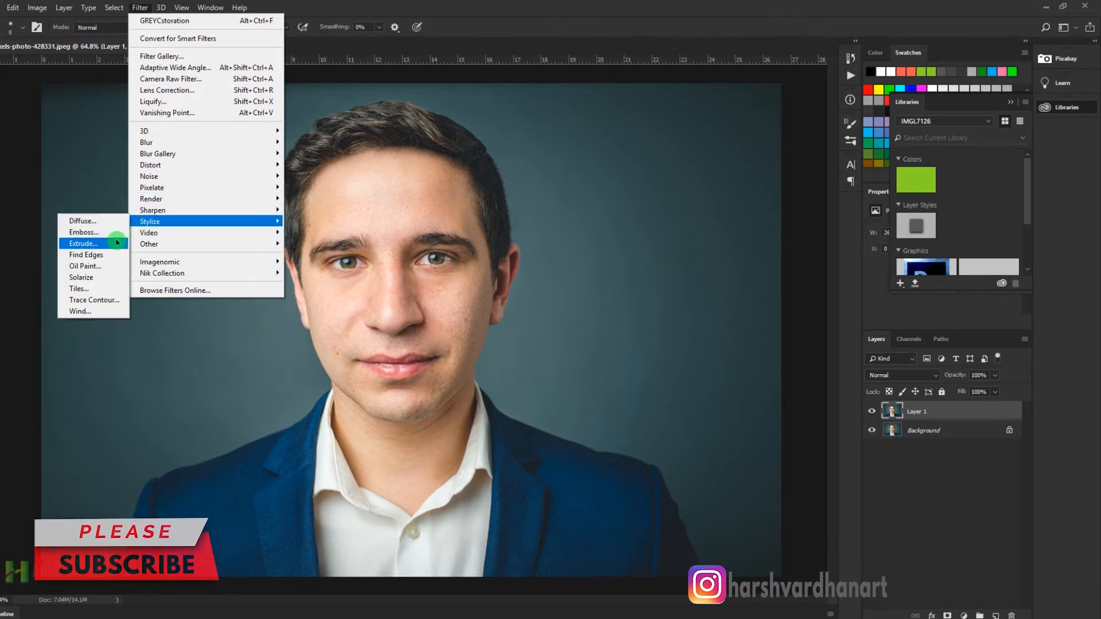
left_click(87, 267)
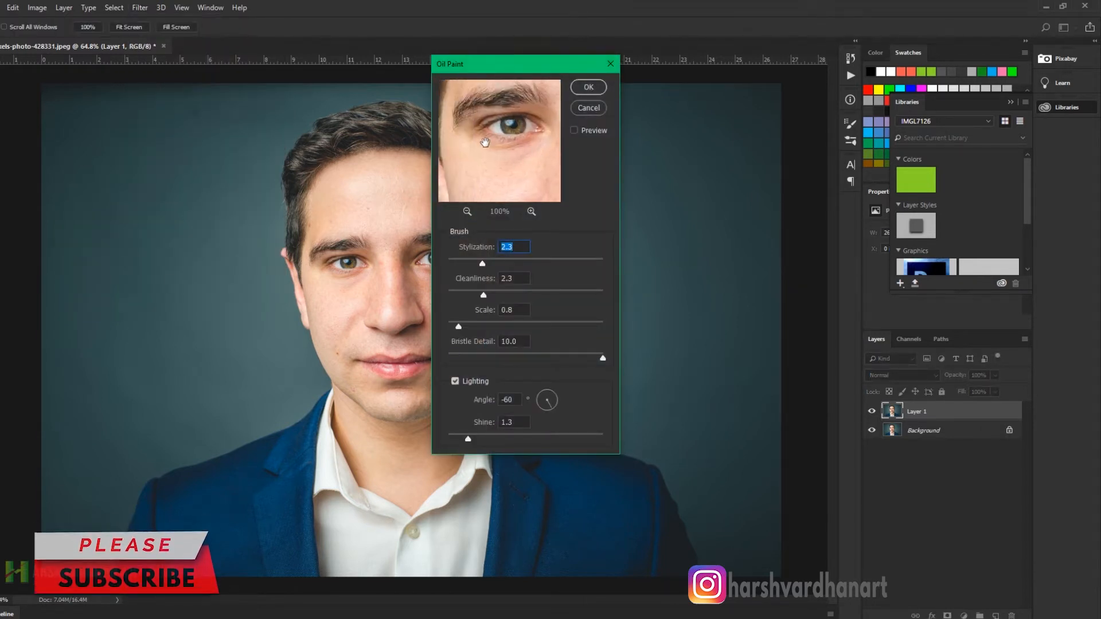
left_click(572, 133)
mouse_move(496, 159)
left_mouse_down()
mouse_move(499, 132)
mouse_move(504, 189)
mouse_move(511, 139)
mouse_move(548, 172)
mouse_move(522, 153)
left_mouse_up()
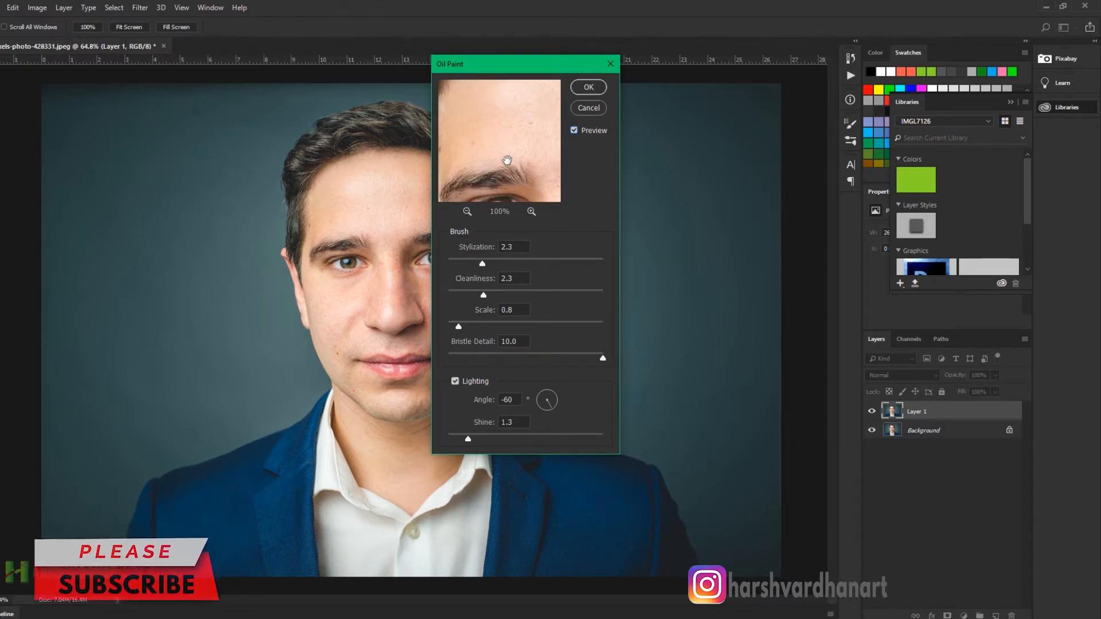
left_click_drag(523, 111, 467, 129)
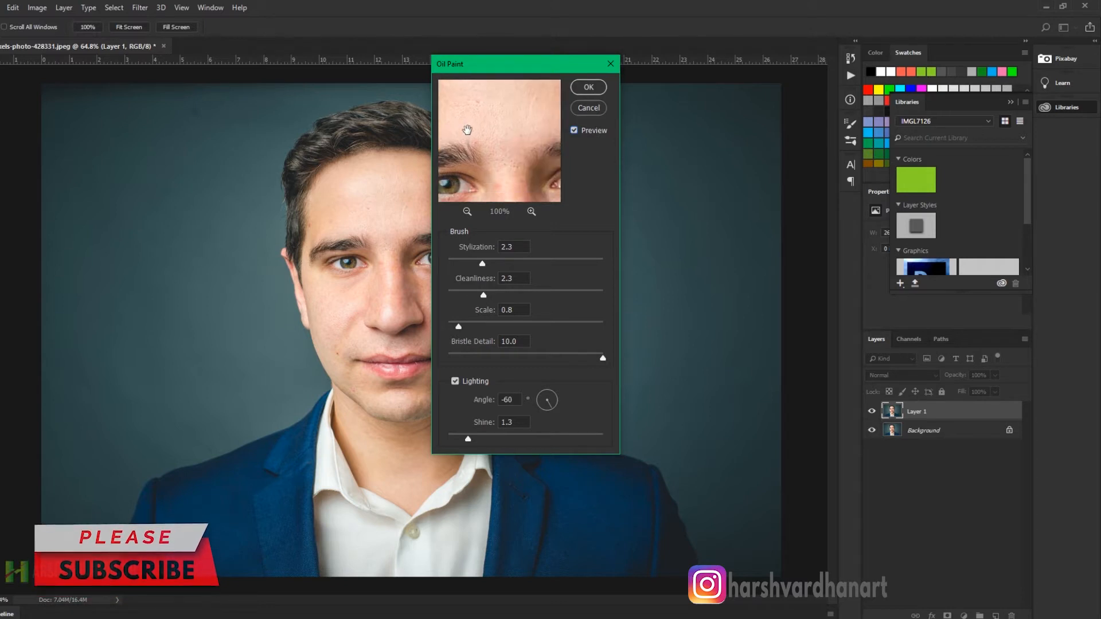
left_click(597, 114)
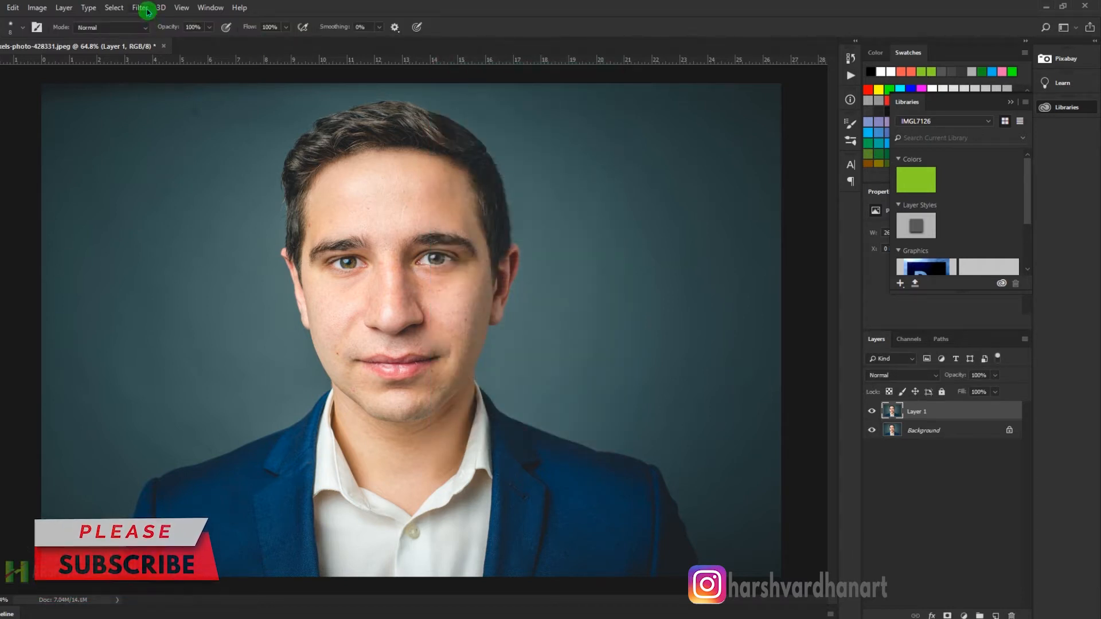
Apply the GREYCstoration noise filter to Layer 1 with strength 111, contour 0.2, anisotropy 1, iterations 1, gfact 1 and Gauss precision 2.
left_click(147, 9)
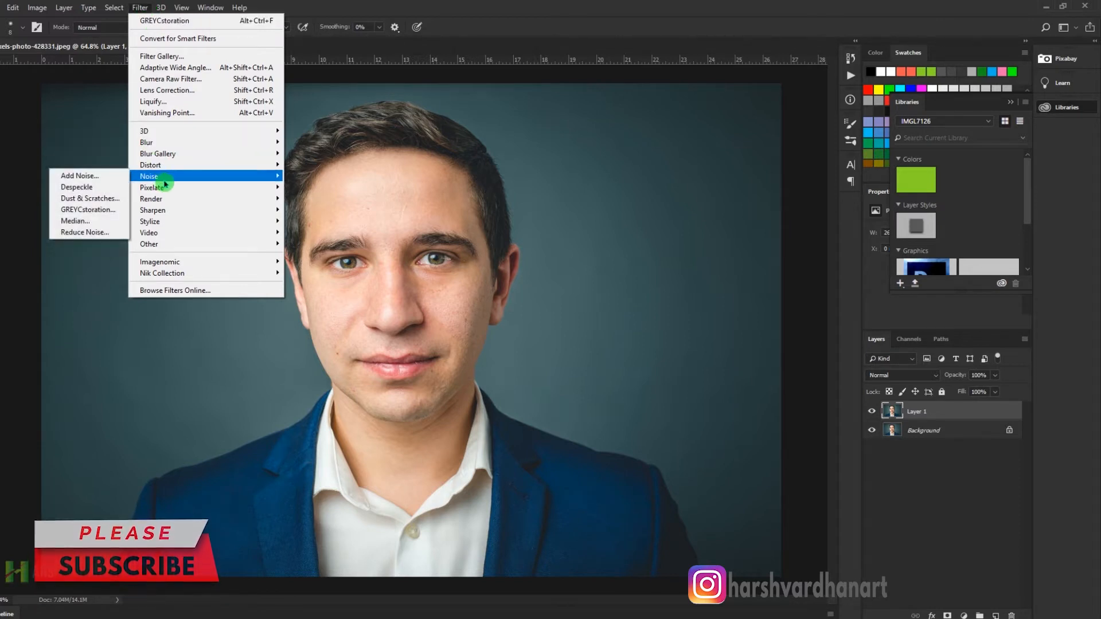
left_click(103, 209)
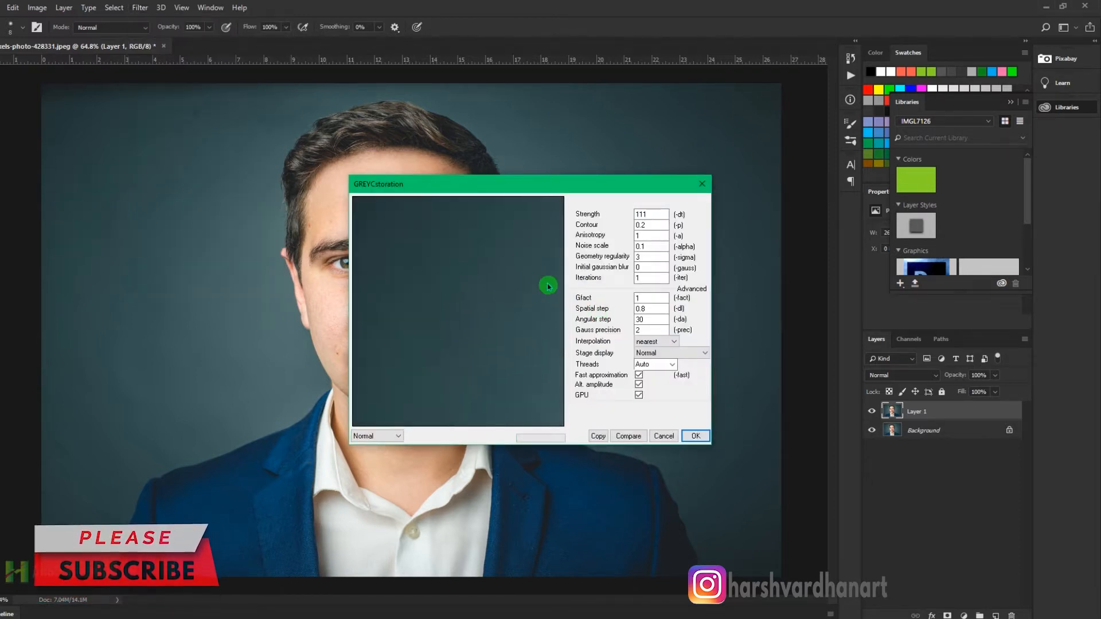
double_click(639, 217)
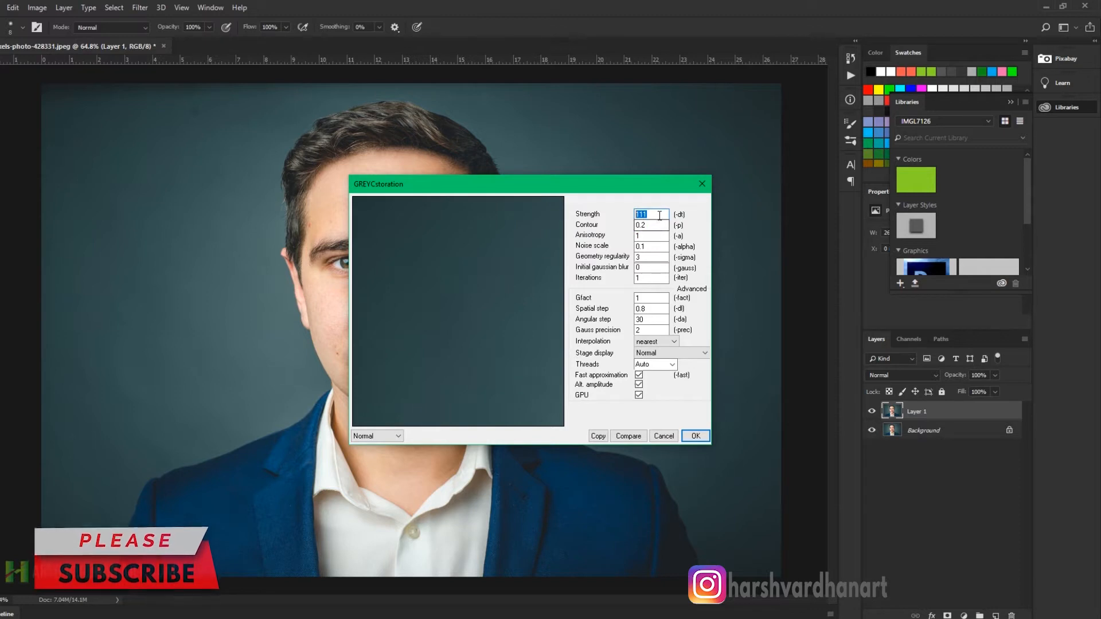
double_click(657, 226)
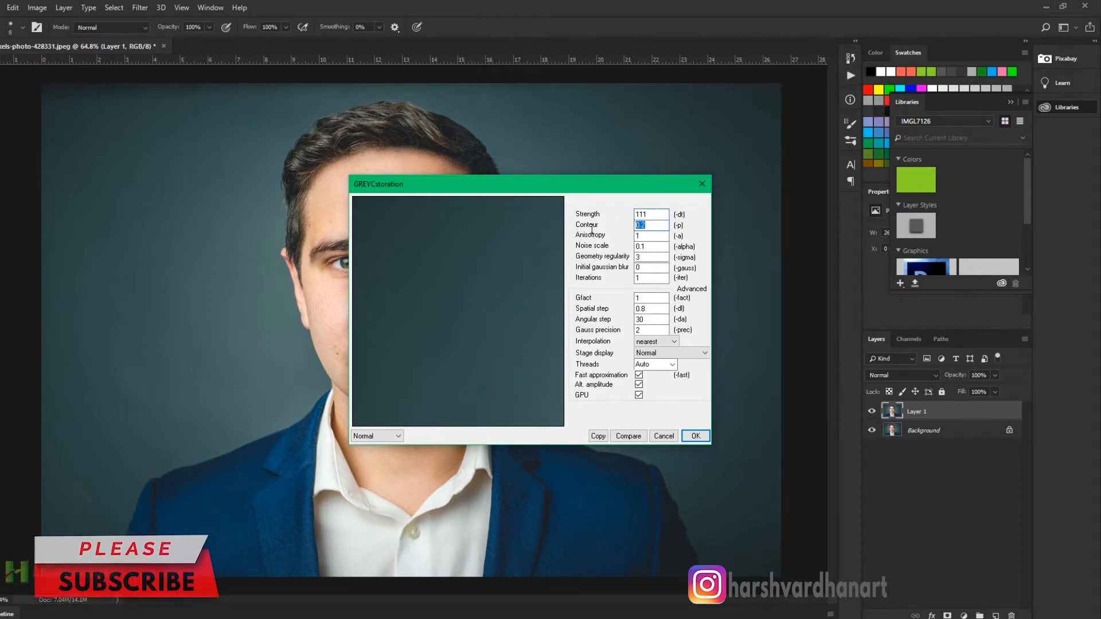
double_click(650, 240)
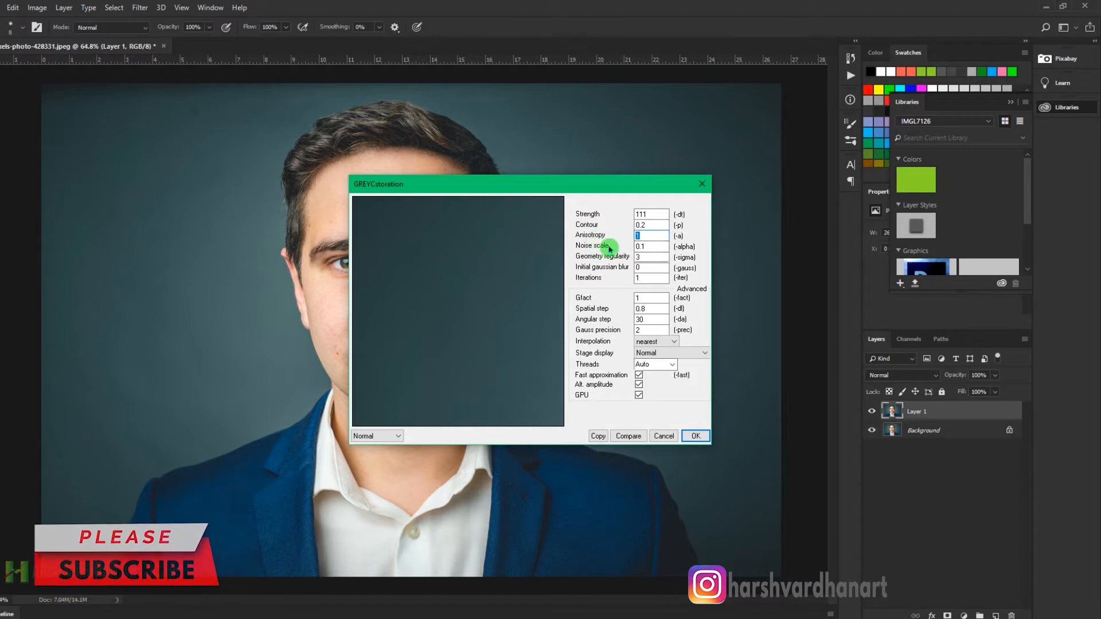
left_click(644, 278)
double_click(643, 277)
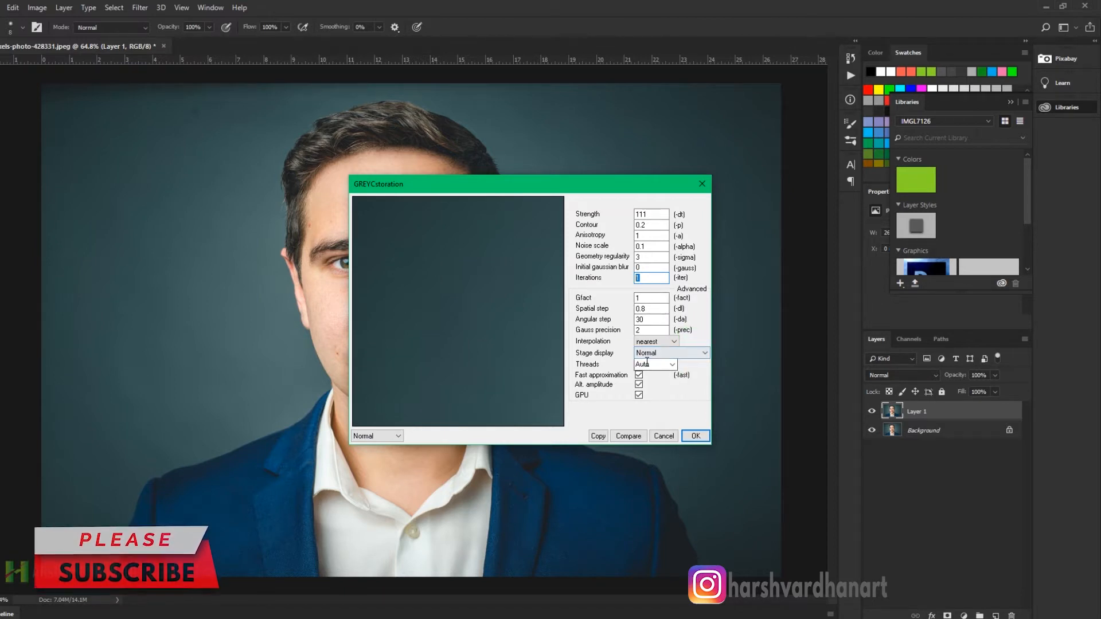
double_click(639, 308)
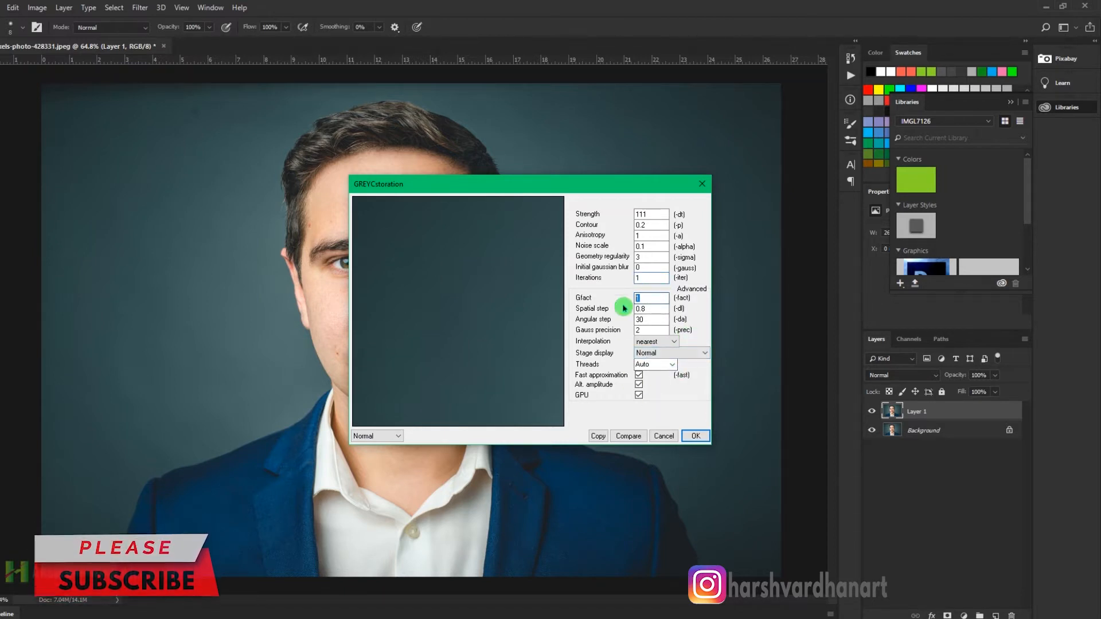
double_click(640, 329)
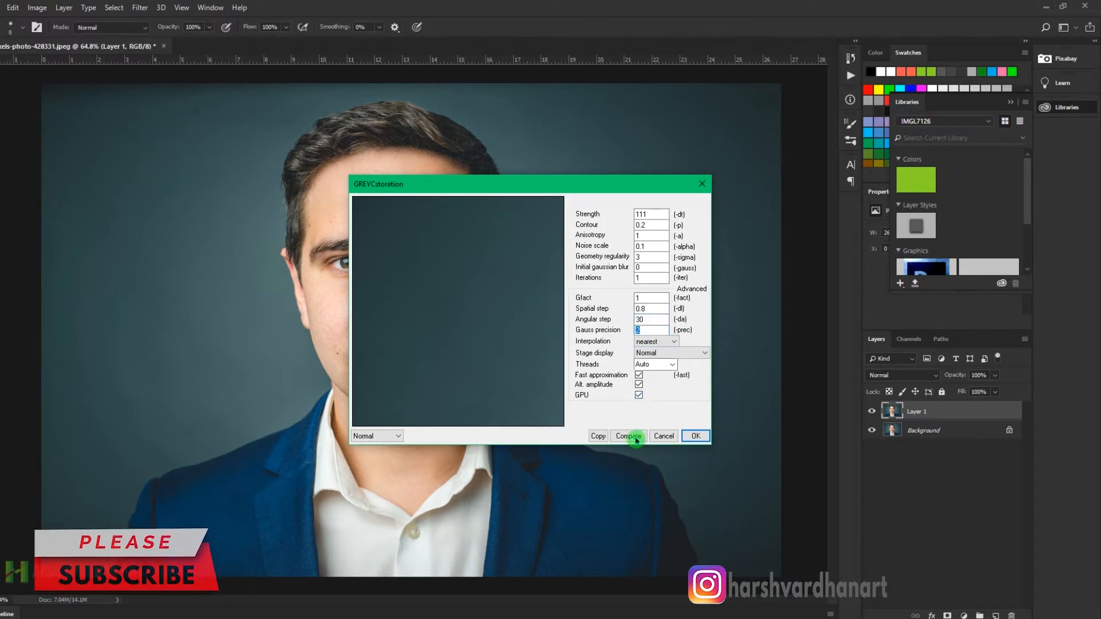
left_click(696, 436)
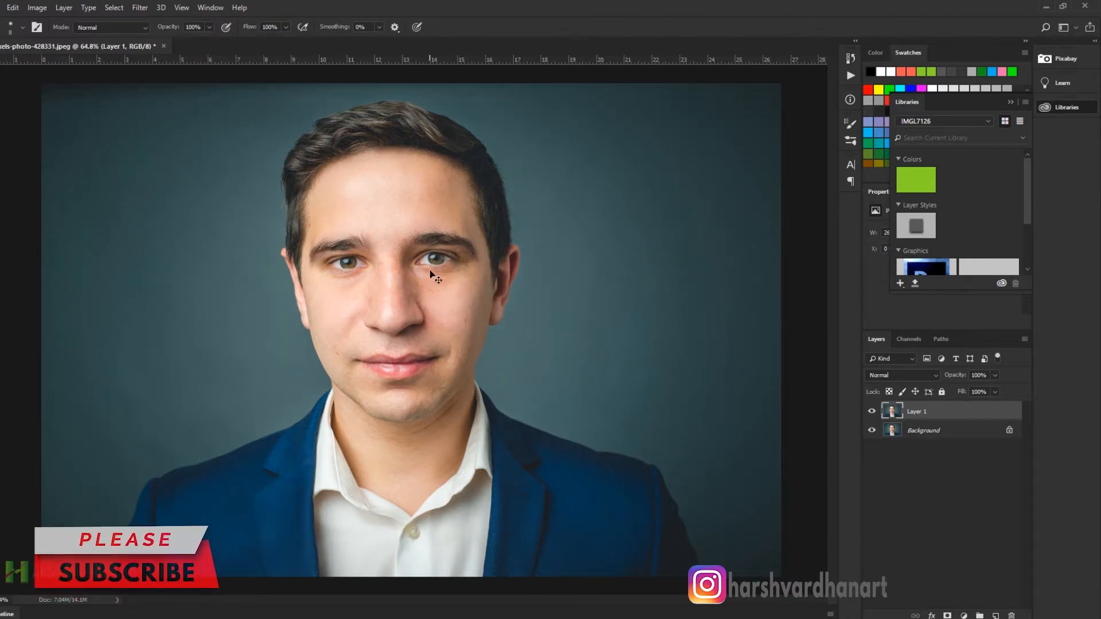
Inspect the smoothed face up close, add a new empty layer above Layer 1, and activate the Smudge tool.
left_click_drag(355, 243, 389, 280)
left_click_drag(455, 329, 518, 264)
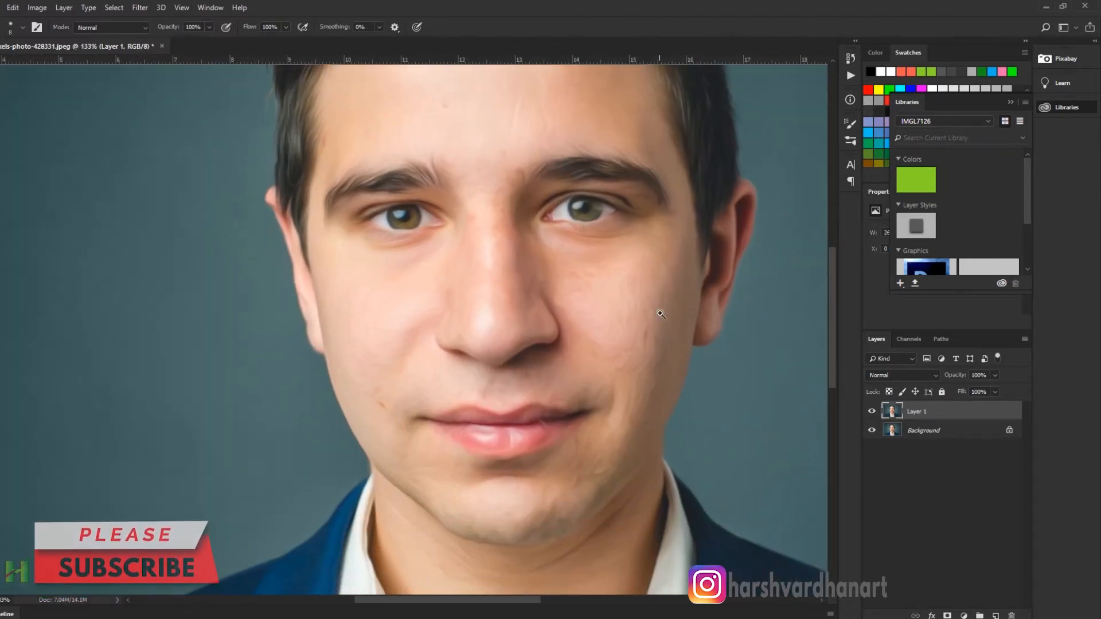
left_click_drag(660, 314, 585, 341)
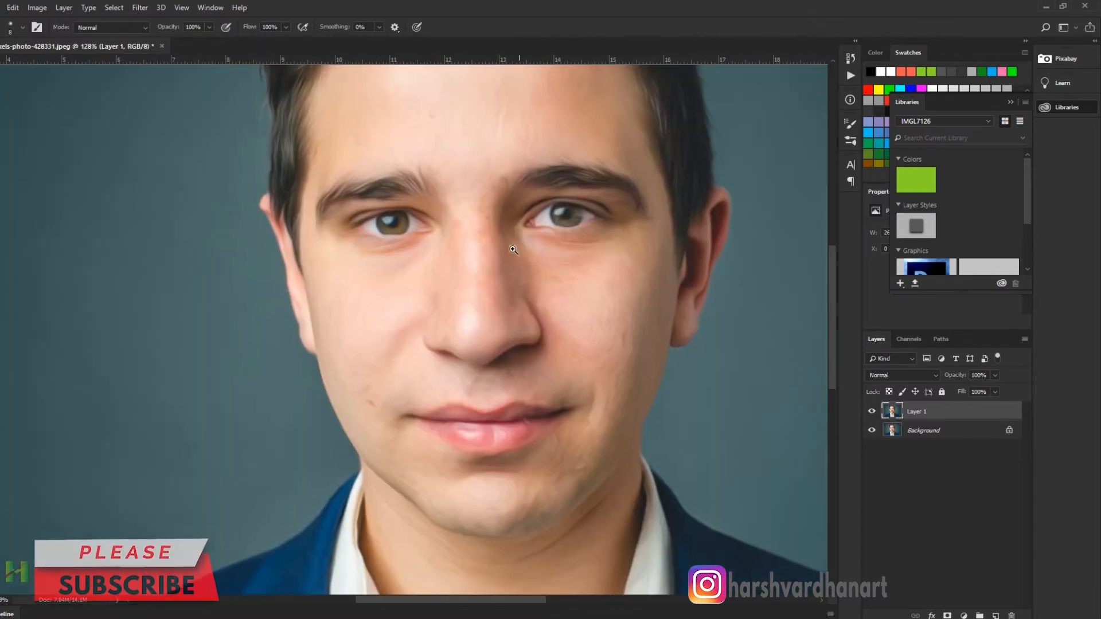
mouse_move(513, 250)
left_mouse_down()
mouse_move(547, 263)
mouse_move(521, 275)
mouse_move(536, 288)
mouse_move(467, 288)
mouse_move(578, 277)
mouse_move(539, 278)
left_mouse_up()
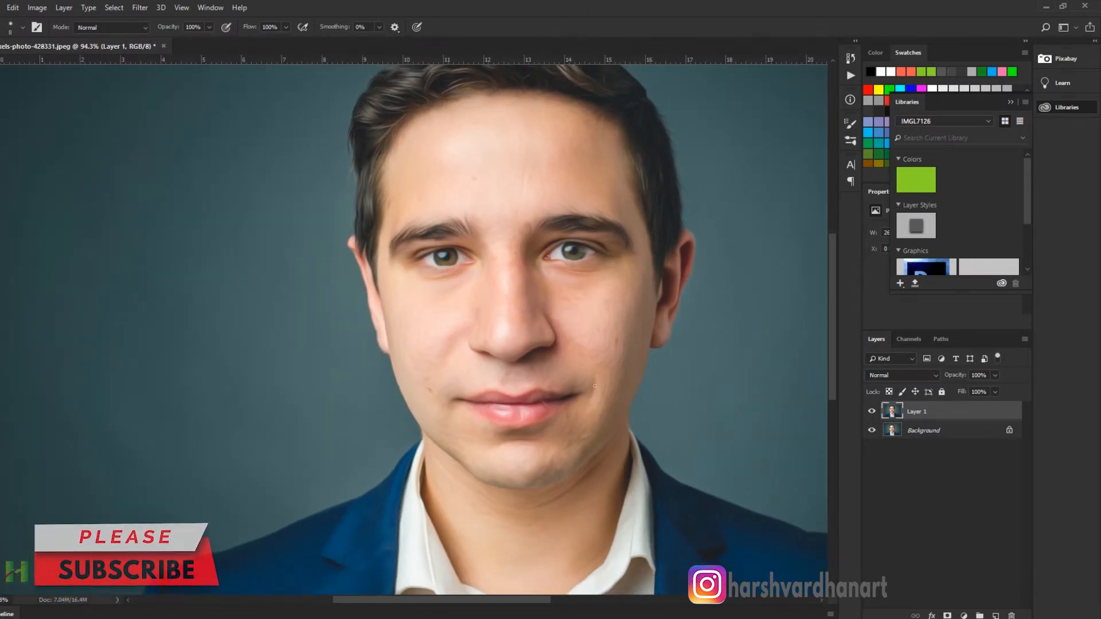
left_click(998, 615)
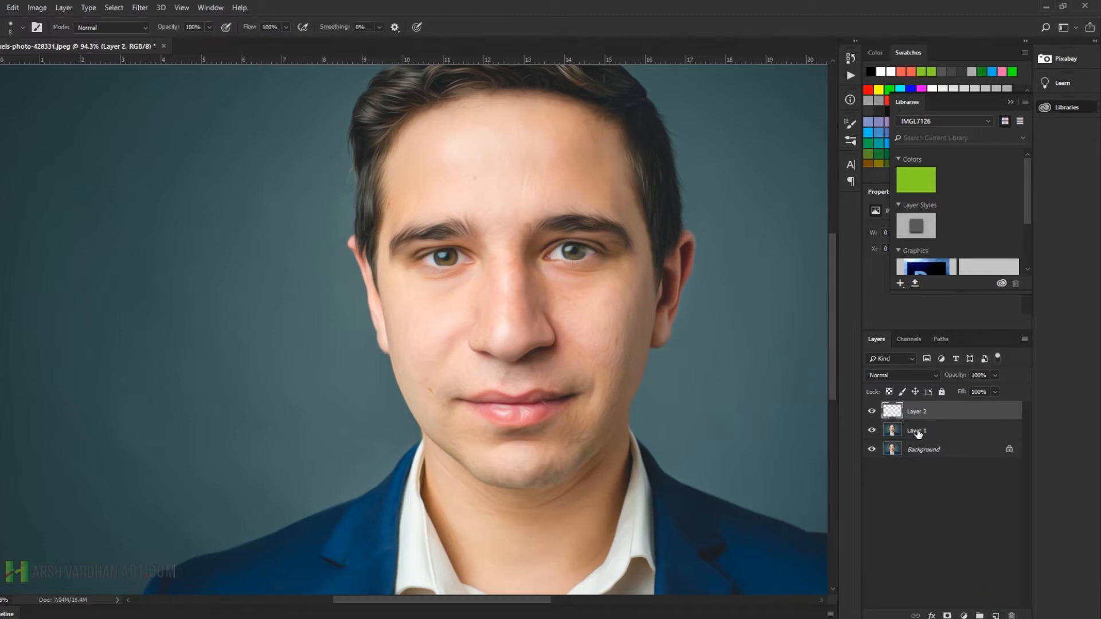
right_click(1, 248)
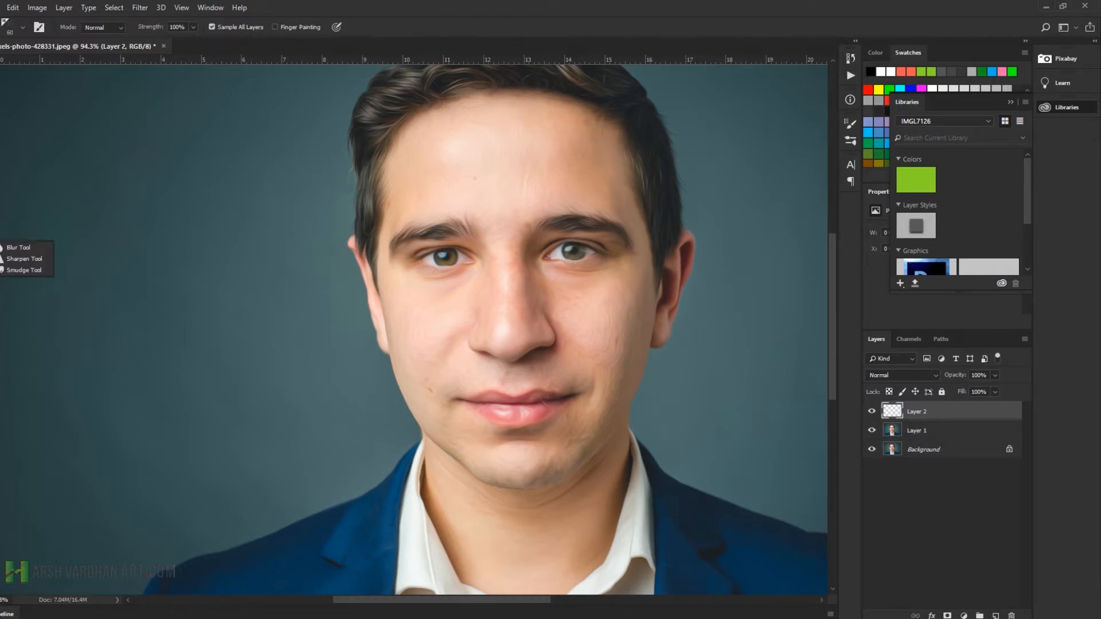
left_click(23, 270)
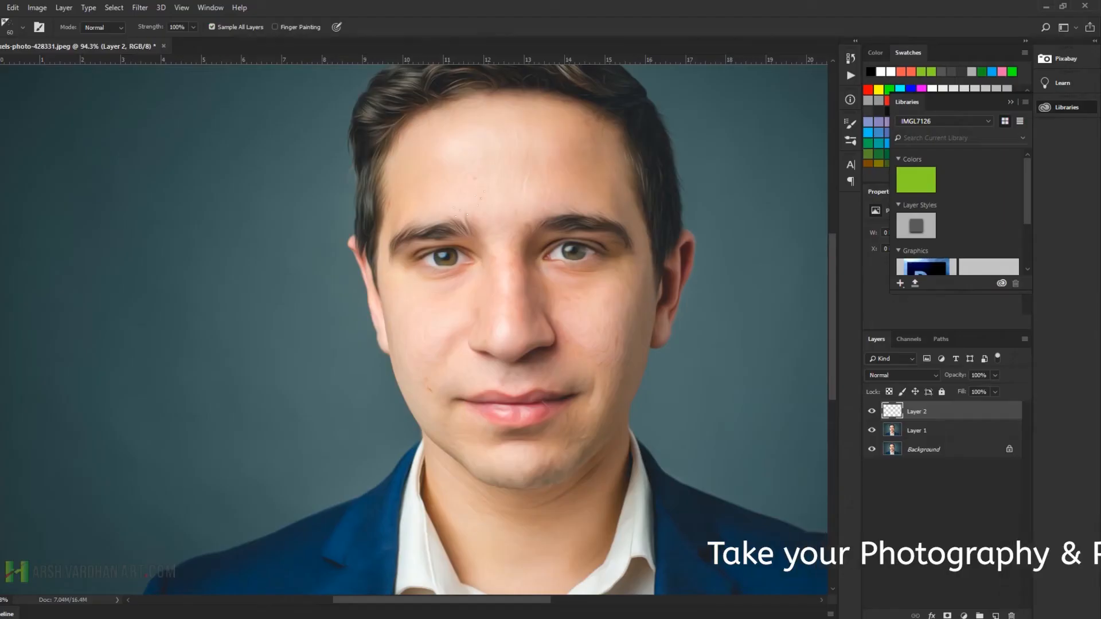
Choose the Chalk 60 pixels brush for the Smudge tool.
left_click(492, 180)
right_click(398, 212)
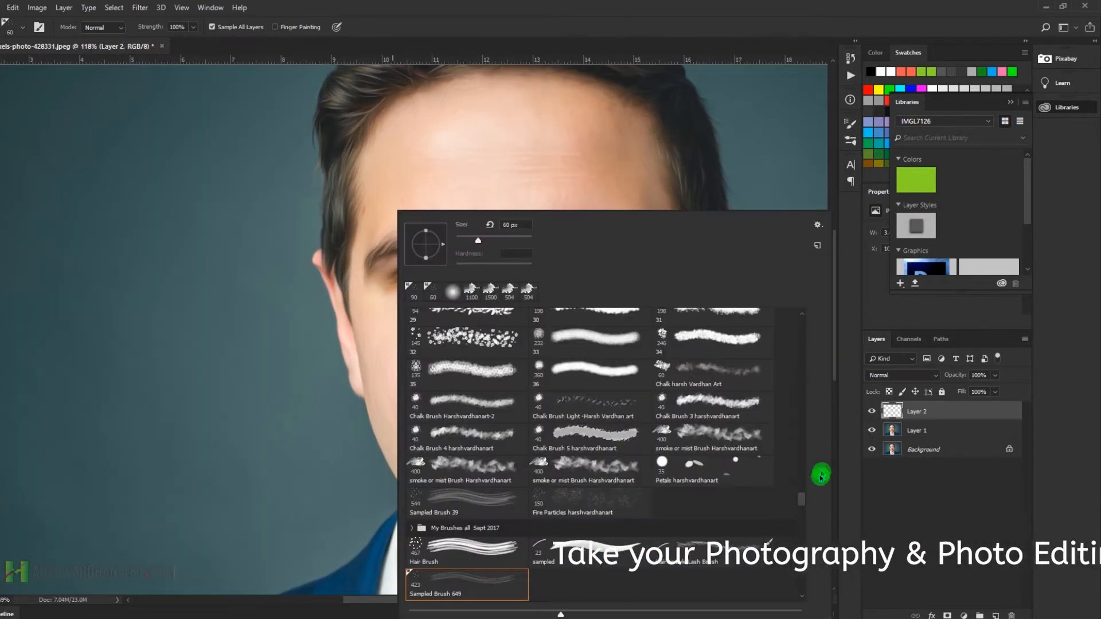
mouse_move(801, 373)
left_mouse_down()
mouse_move(800, 309)
mouse_move(803, 352)
mouse_move(803, 320)
mouse_move(803, 340)
left_mouse_up()
scroll(723, 485, "down", 4)
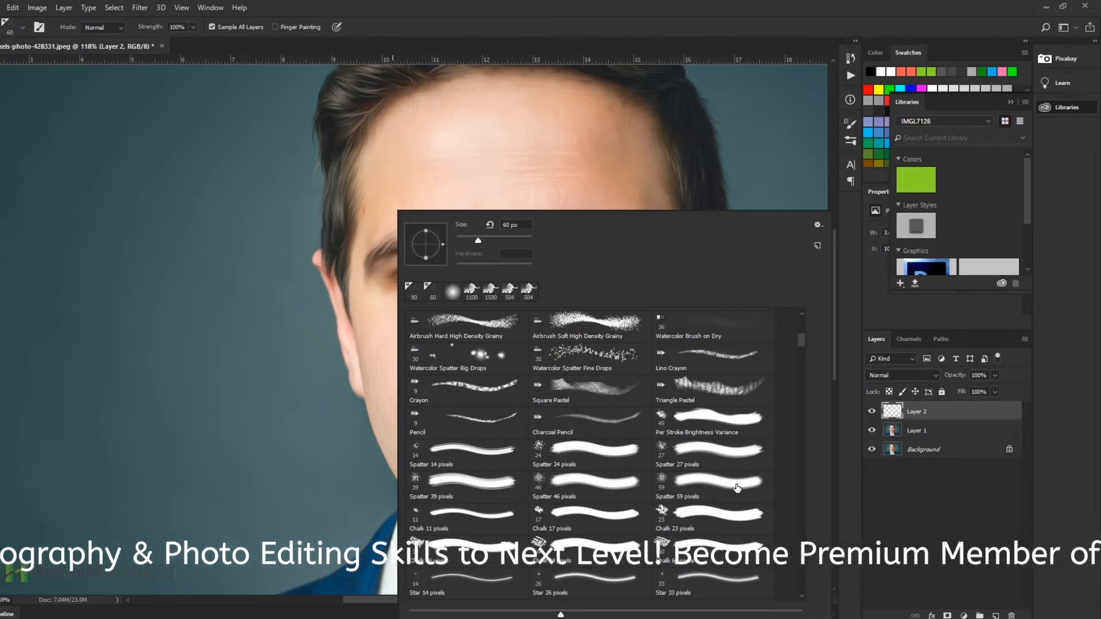
scroll(737, 488, "down", 2)
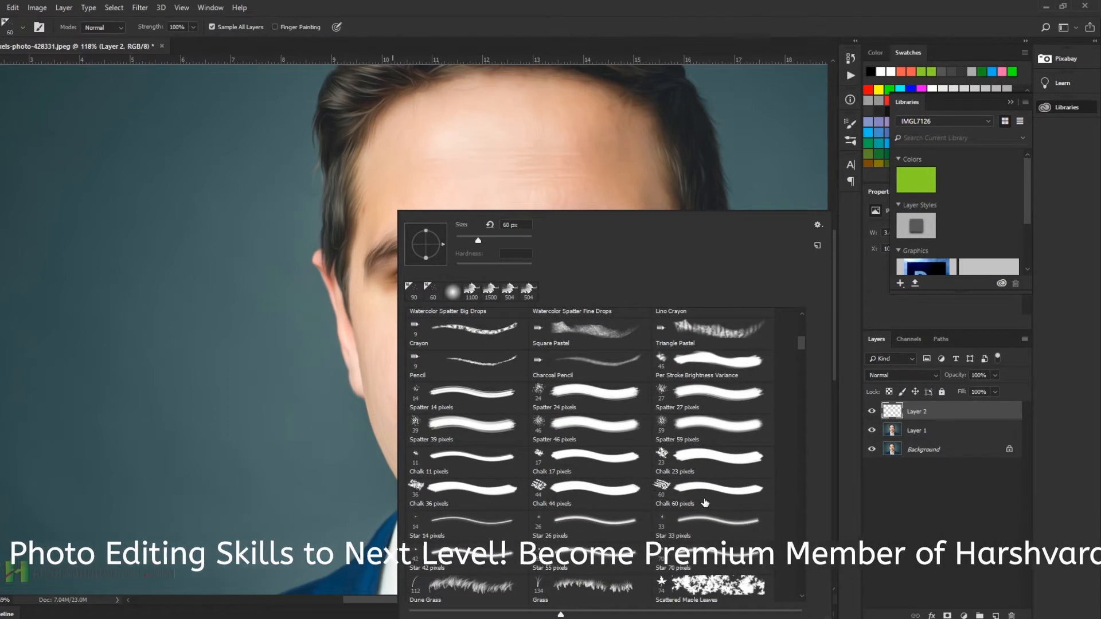
left_click(685, 492)
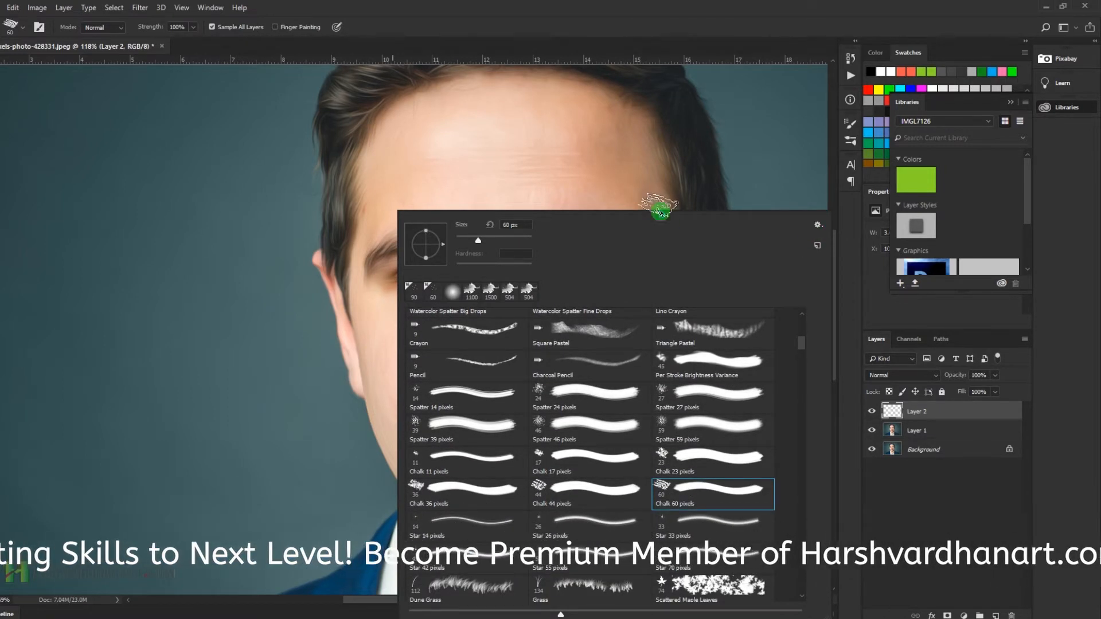
left_click(541, 141)
Try a smudge stroke on the forehead, undo it, and set the Smudge tool's strength to 20%.
mouse_move(518, 149)
left_mouse_down()
mouse_move(510, 186)
mouse_move(550, 186)
left_mouse_up()
key("ctrl+z")
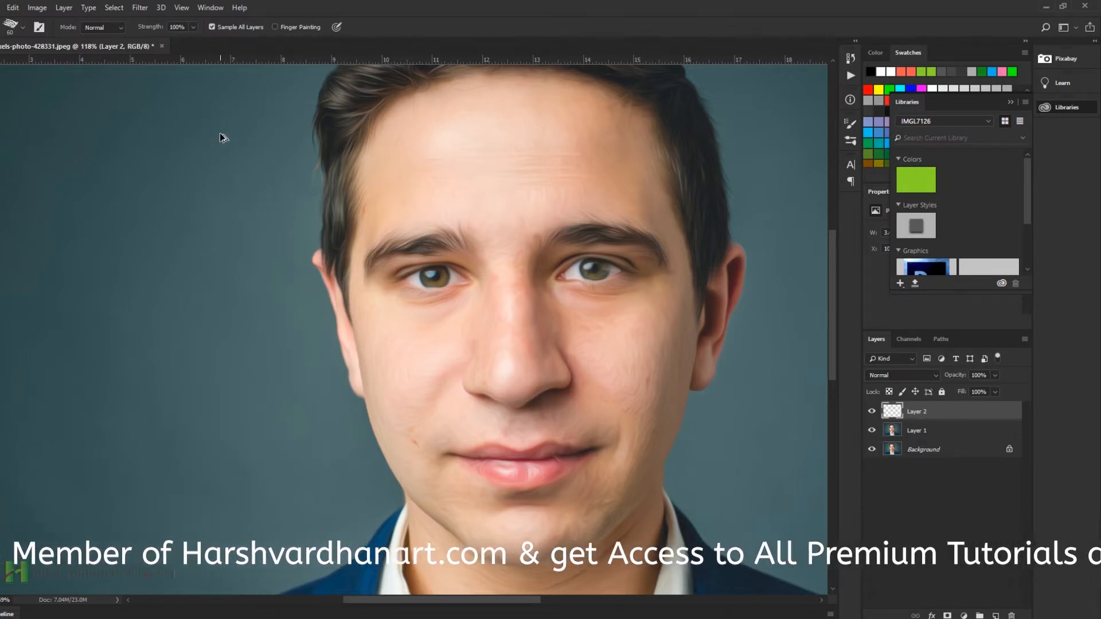
key("2")
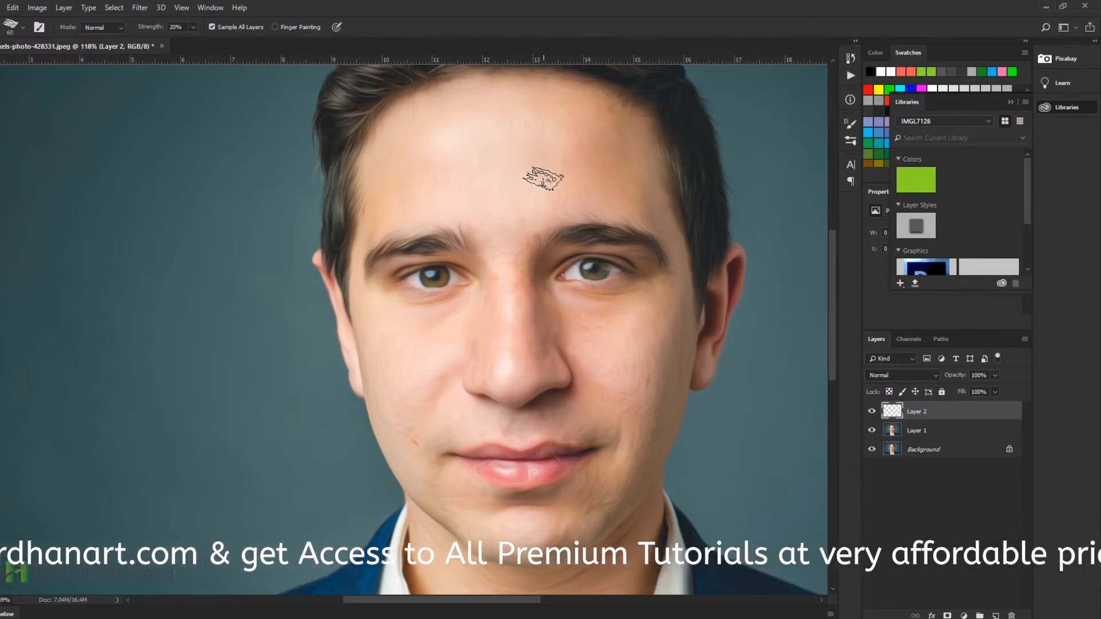
Smudge the skin on the forehead and cheeks on Layer 2, resizing the chalk brush between 45 and 60 px.
key("bracketright")
key("bracketright")
mouse_move(549, 182)
left_mouse_down()
mouse_move(598, 190)
mouse_move(520, 110)
mouse_move(388, 153)
mouse_move(381, 201)
mouse_move(504, 180)
mouse_move(435, 168)
left_mouse_up()
key("bracketleft")
key("bracketleft")
key("bracketleft")
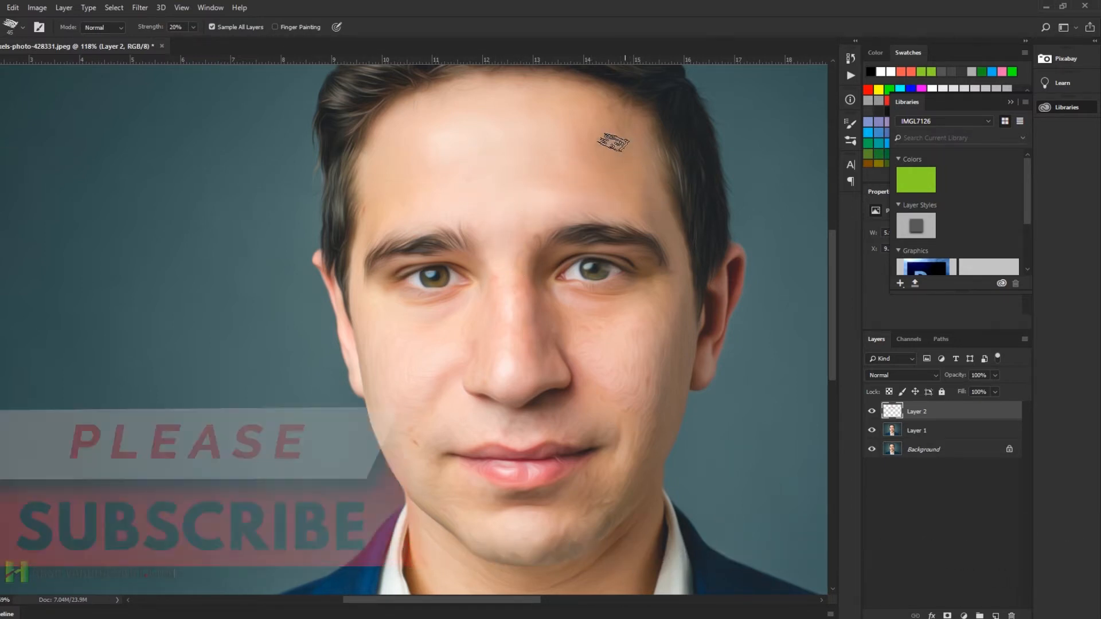
key("bracketleft")
key("bracketright")
key("bracketright")
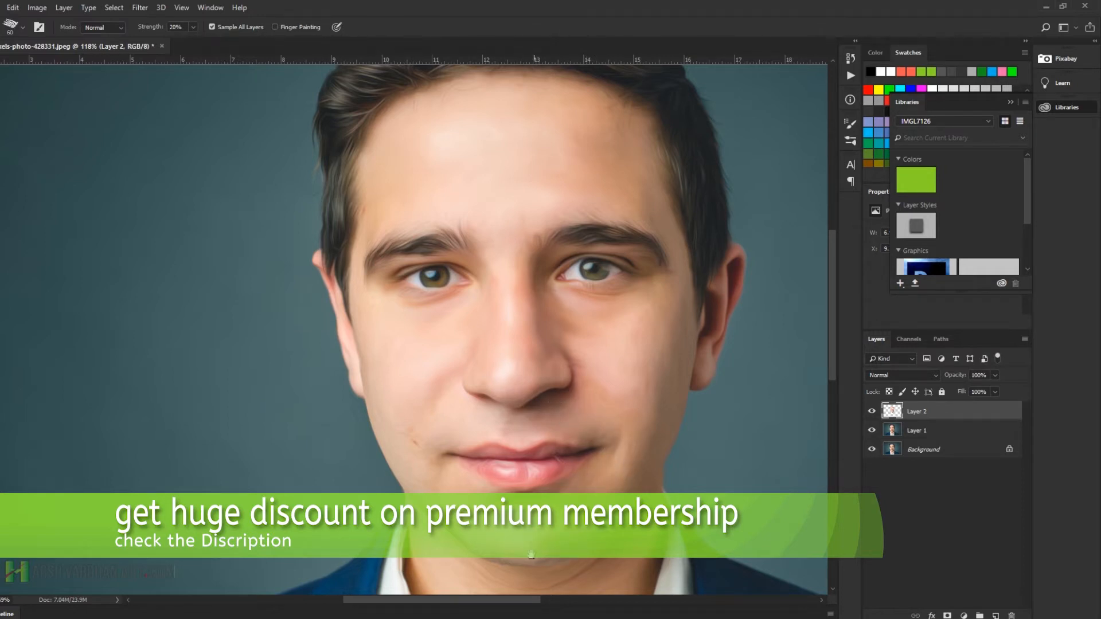
Smudge the skin around the mouth, along the chin and down the neck to even out the tones.
left_click_drag(531, 554, 535, 405)
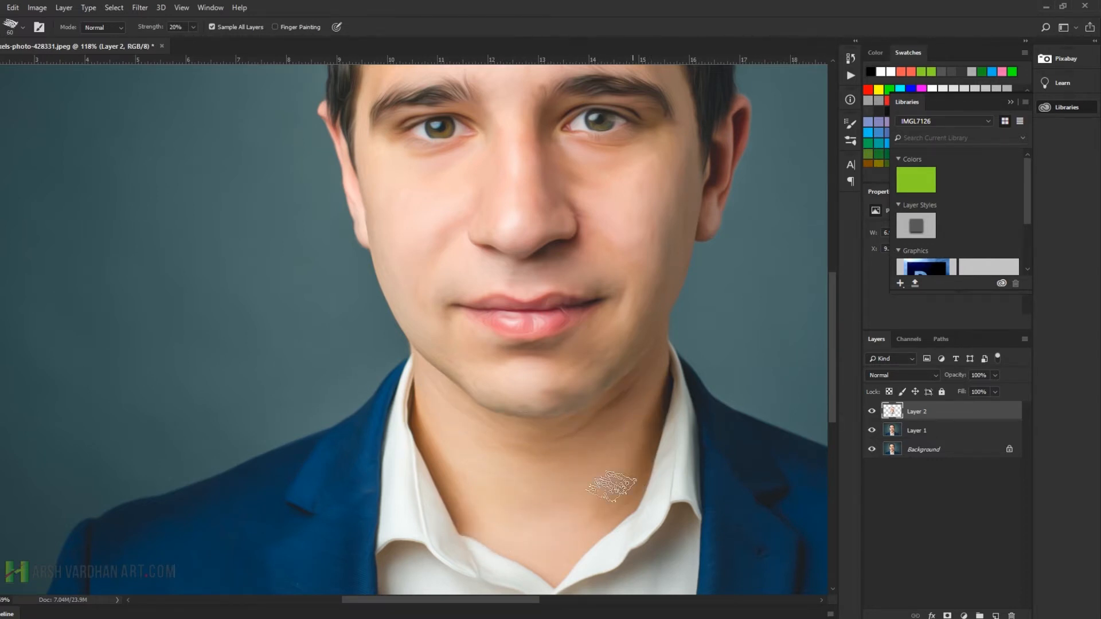
left_click_drag(616, 347, 560, 511)
left_click_drag(556, 408, 629, 381)
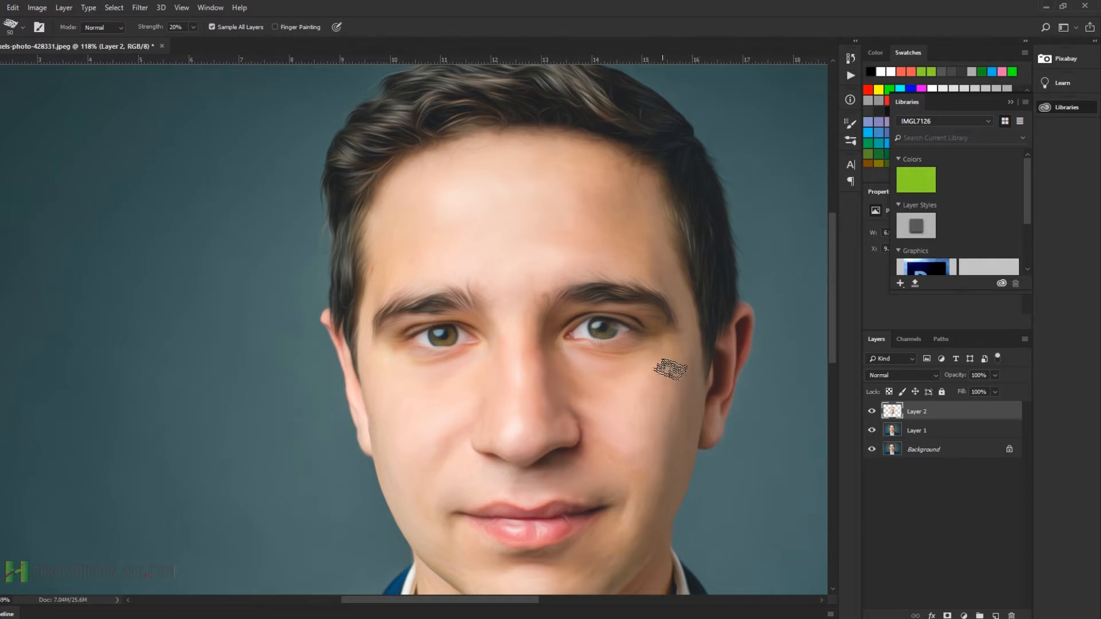
Enlarge the smudge brush to 80 px and blend the skin on the cheeks below the eyes.
key("bracketright")
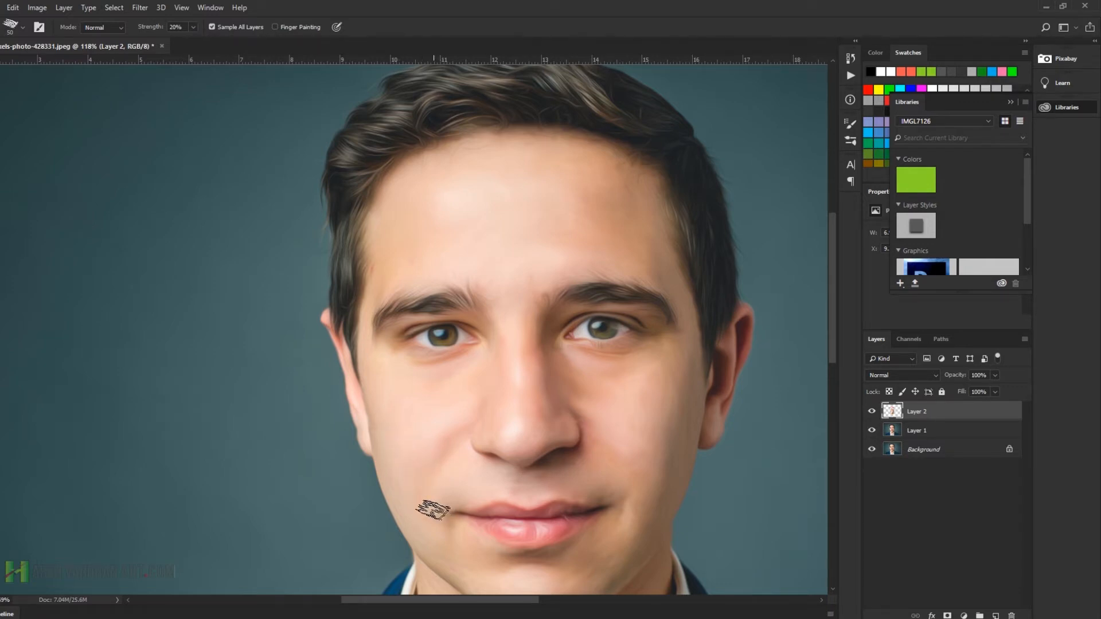
key("bracketright")
key("bracketright")
key("bracketright")
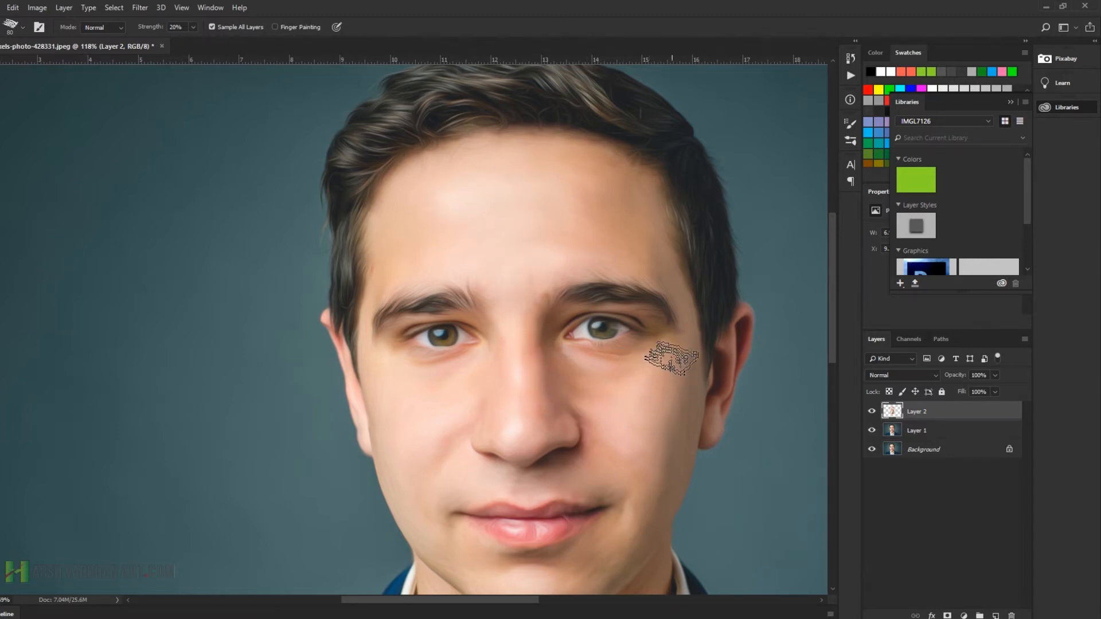
left_click_drag(638, 479, 670, 328)
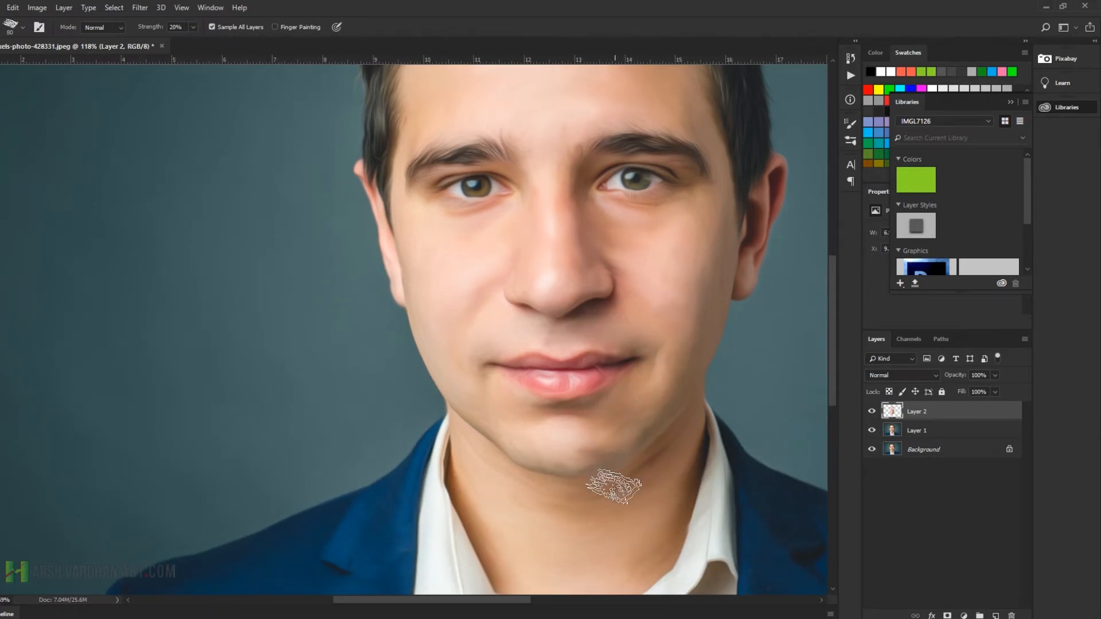
Smooth the neck, chin, area below the lips and the cheek beside the nose with the 80 px smudge brush.
left_click_drag(609, 482, 602, 339)
left_click_drag(521, 361, 584, 457)
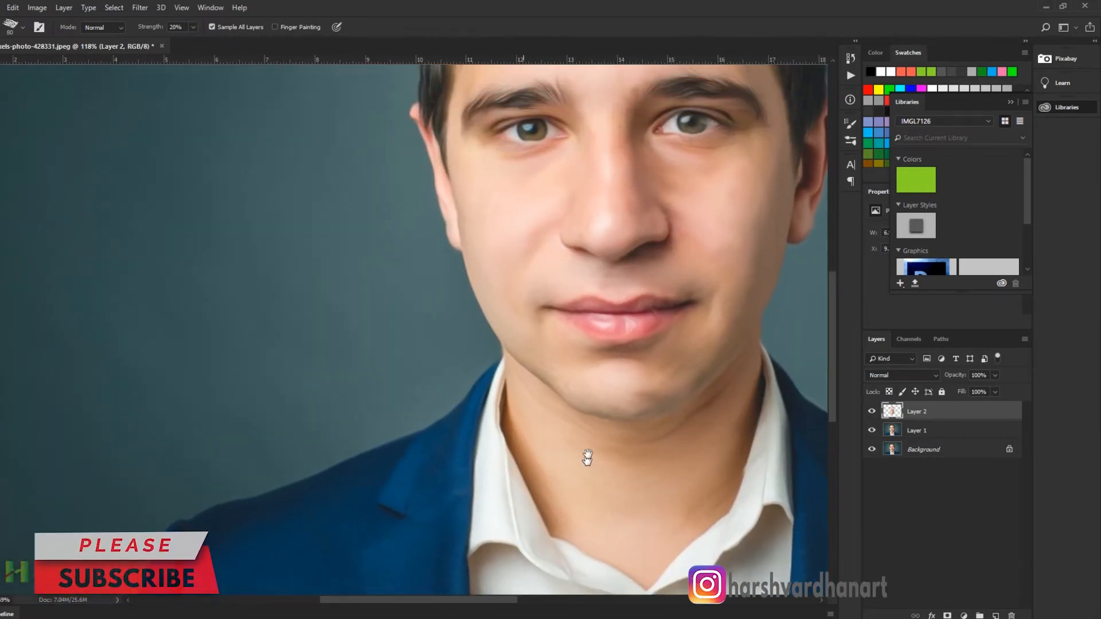
mouse_move(593, 396)
left_mouse_down()
mouse_move(619, 398)
mouse_move(667, 375)
left_mouse_up()
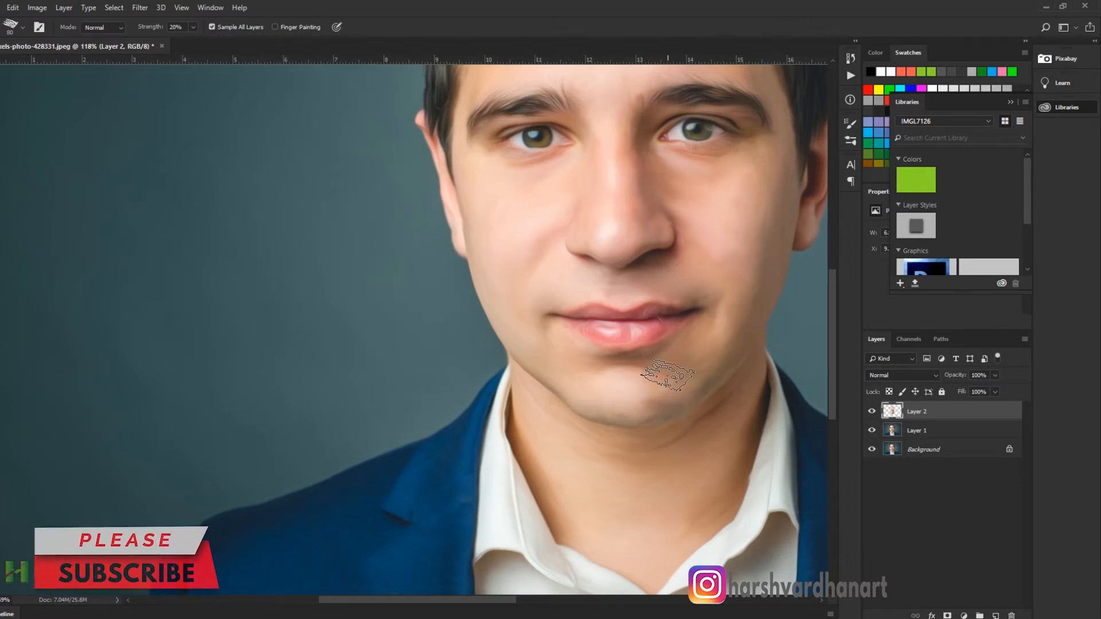
mouse_move(535, 282)
left_mouse_down()
mouse_move(516, 300)
mouse_move(499, 251)
mouse_move(545, 231)
mouse_move(516, 250)
left_mouse_up()
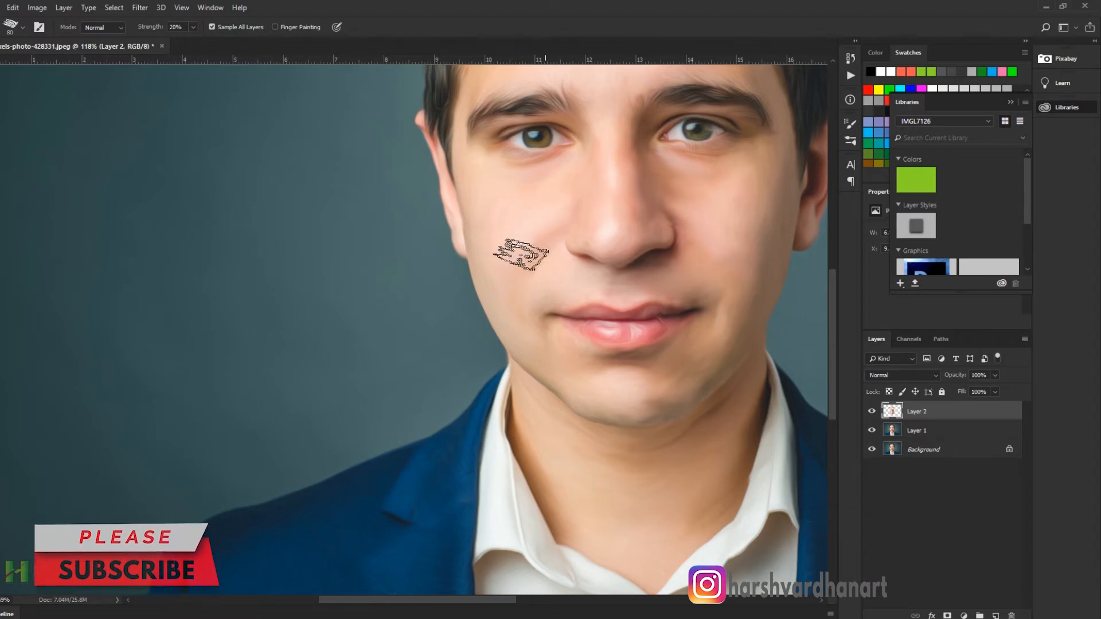
left_click_drag(597, 304, 542, 373)
mouse_move(634, 275)
left_mouse_down()
mouse_move(652, 322)
mouse_move(658, 299)
mouse_move(676, 333)
mouse_move(682, 261)
mouse_move(686, 270)
mouse_move(698, 252)
mouse_move(686, 274)
mouse_move(699, 226)
mouse_move(575, 384)
left_mouse_up()
mouse_move(516, 170)
left_mouse_down()
mouse_move(665, 189)
mouse_move(651, 236)
mouse_move(663, 196)
mouse_move(624, 252)
mouse_move(587, 219)
left_mouse_up()
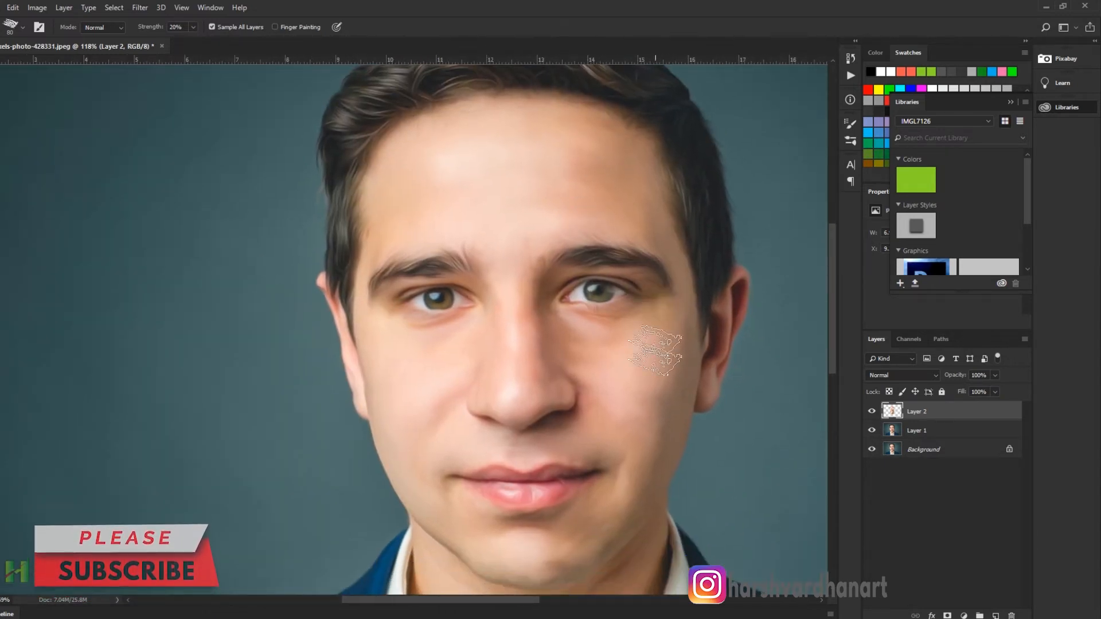
Blend the remaining uneven tones on the face, working over the cheek and the area beside the nose.
left_click_drag(639, 379, 620, 214)
mouse_move(560, 405)
left_mouse_down()
mouse_move(583, 290)
mouse_move(596, 348)
mouse_move(506, 312)
mouse_move(479, 281)
mouse_move(542, 303)
mouse_move(589, 297)
mouse_move(519, 288)
mouse_move(502, 274)
mouse_move(619, 270)
mouse_move(637, 245)
mouse_move(593, 297)
left_mouse_up()
mouse_move(601, 373)
left_mouse_down()
mouse_move(621, 246)
mouse_move(599, 358)
mouse_move(585, 339)
mouse_move(578, 476)
mouse_move(599, 381)
mouse_move(651, 381)
left_mouse_up()
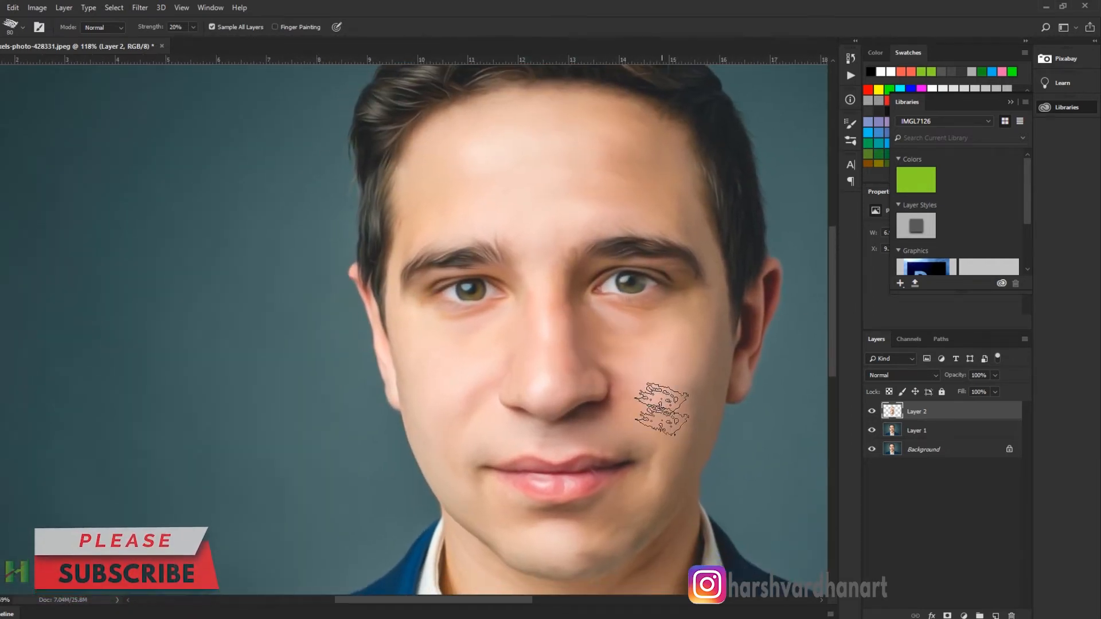
left_click_drag(583, 373, 655, 396)
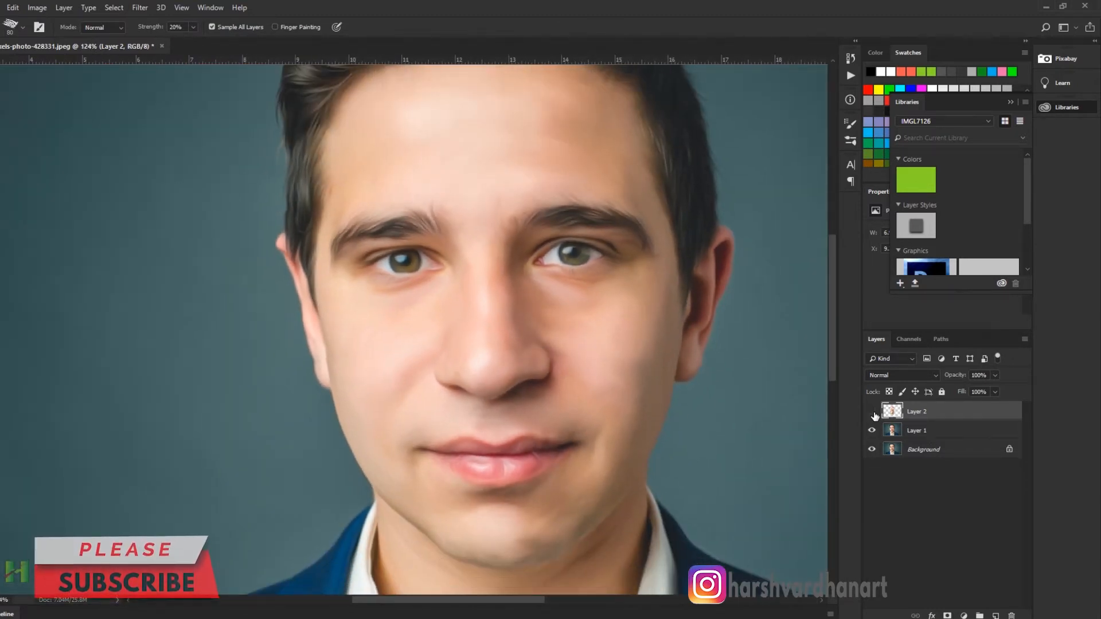
Compare the retouched face with the original by toggling the visibility of Layer 2 and the layers above the Background.
left_click(871, 412)
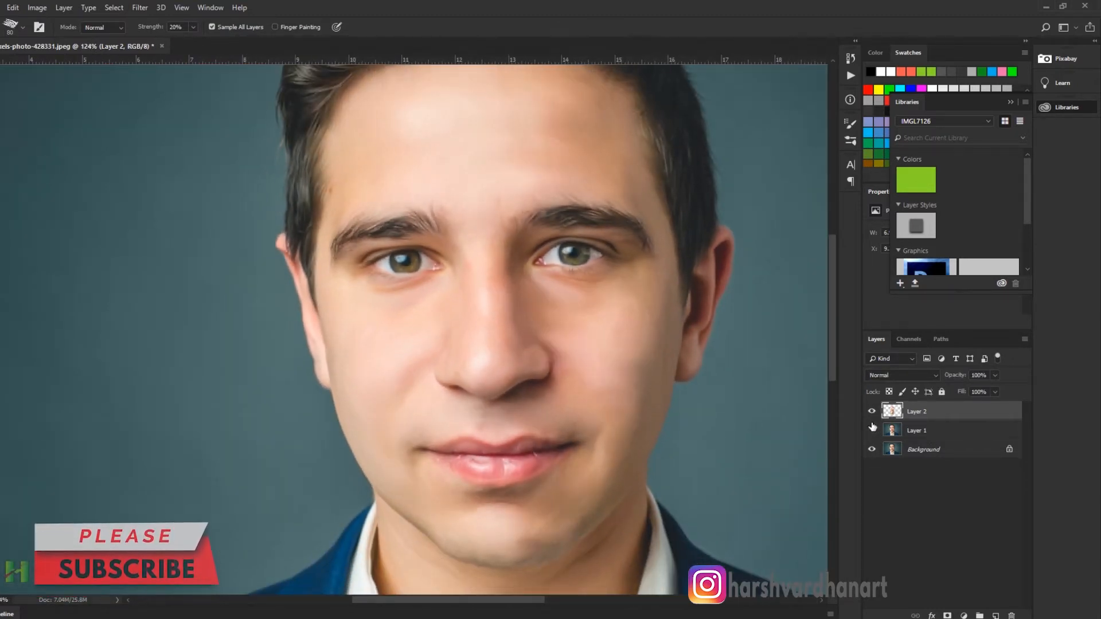
left_click(871, 450, "alt")
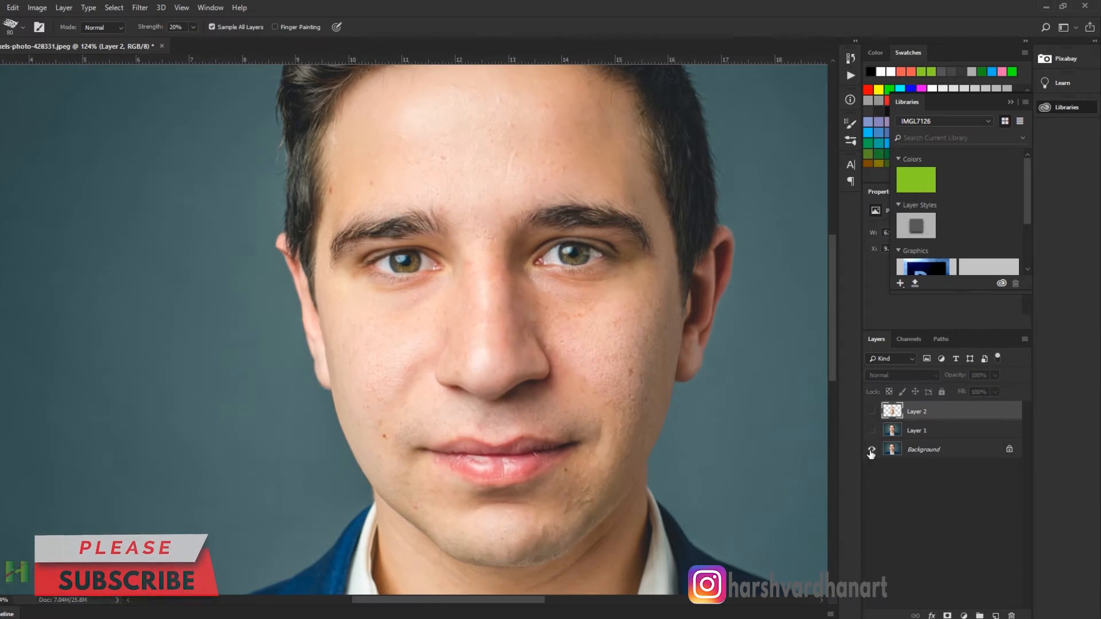
left_click(871, 412)
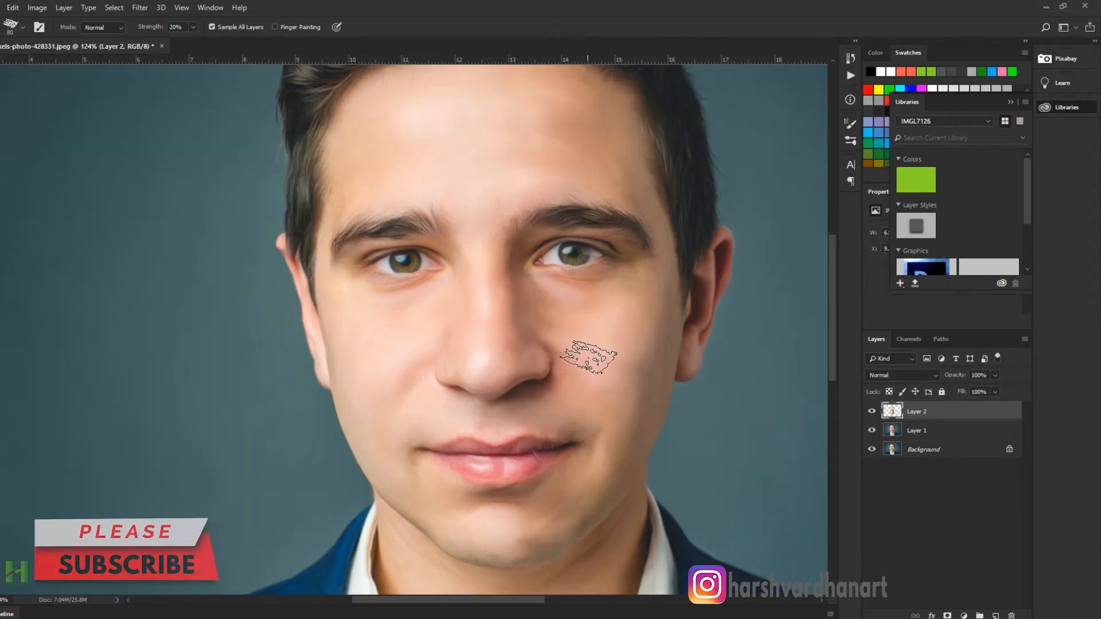
Switch the Smudge tool's brush to Soft Round at 80 px with 0% hardness.
mouse_move(622, 345)
left_mouse_down()
mouse_move(562, 364)
mouse_move(573, 364)
left_mouse_up()
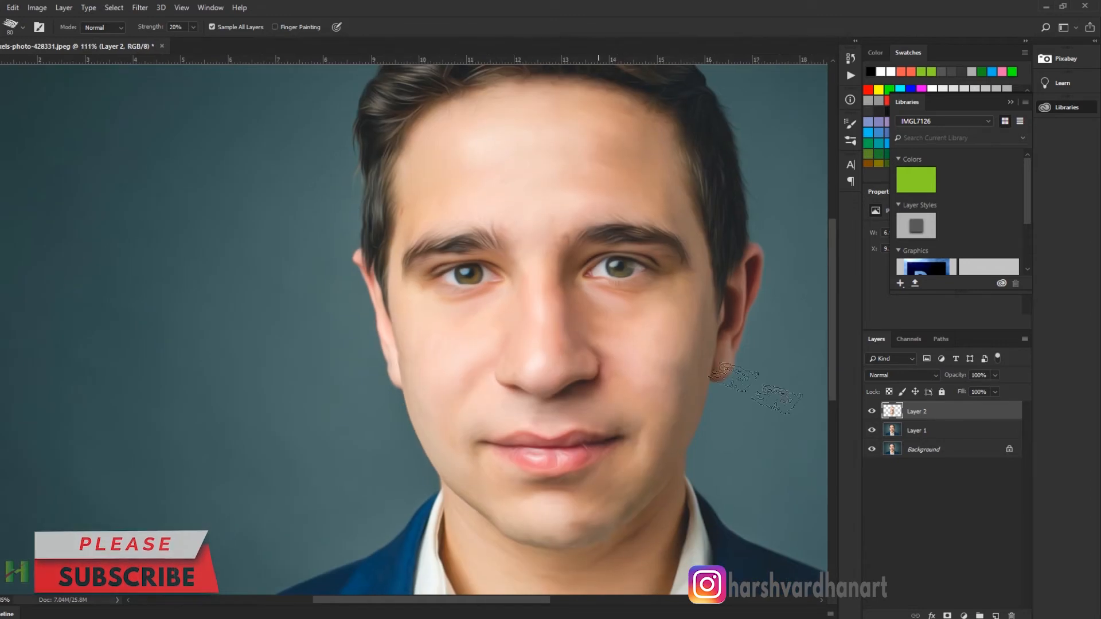
right_click(641, 343)
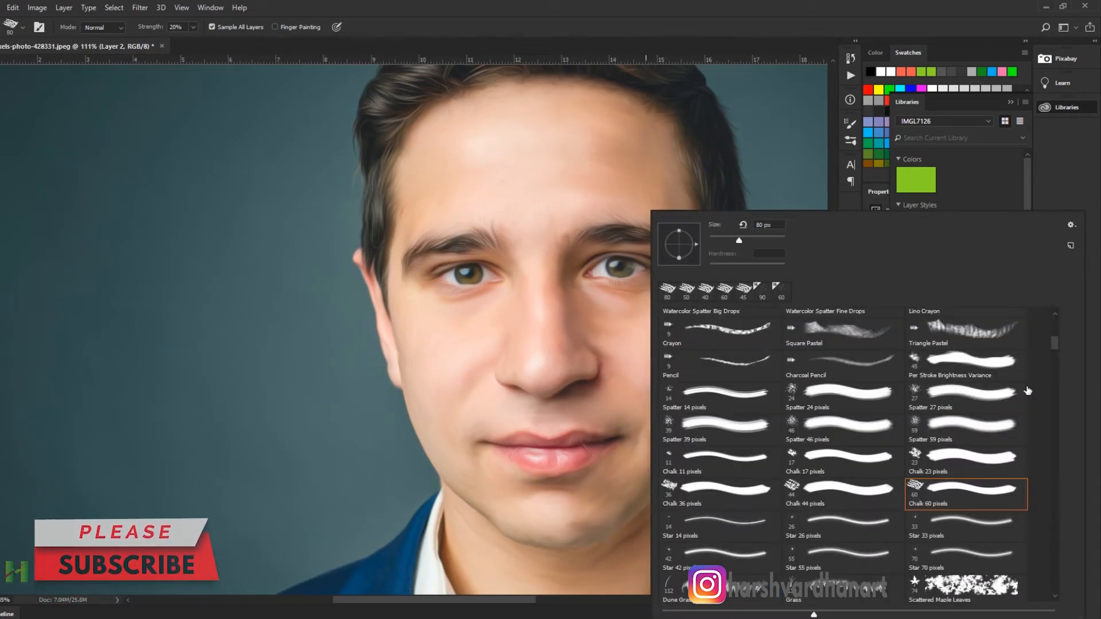
left_click_drag(1058, 347, 1063, 318)
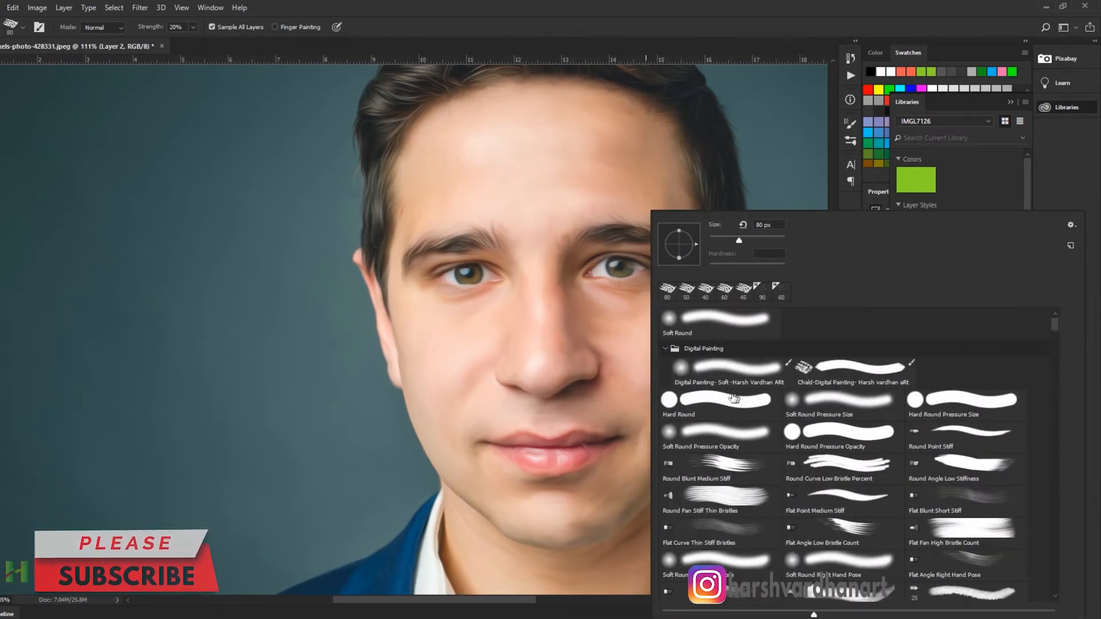
left_click(707, 330)
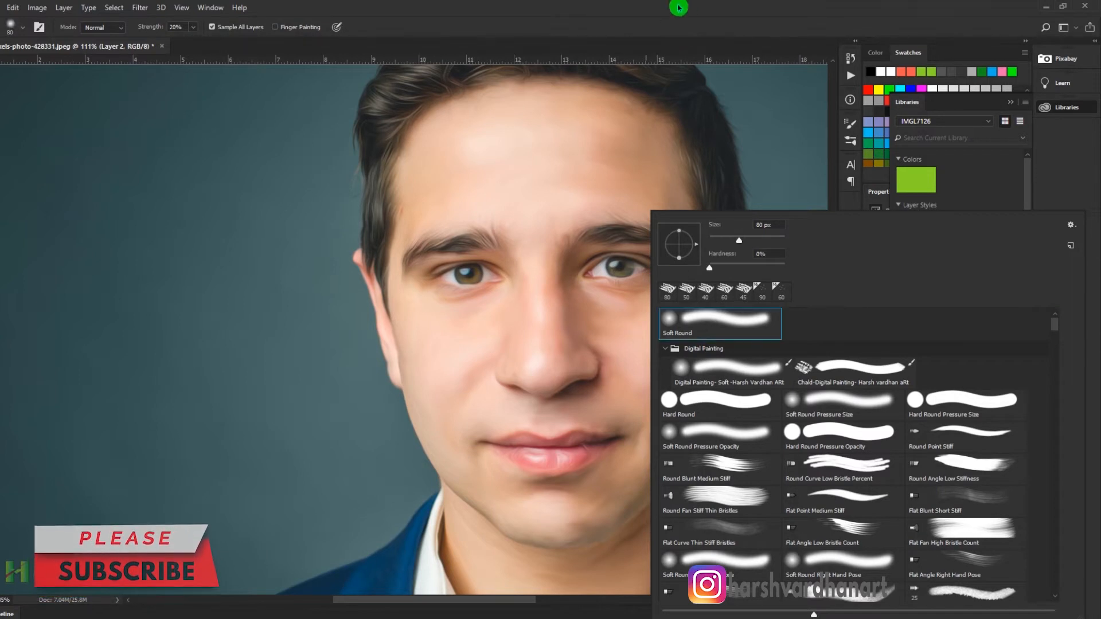
key("Return")
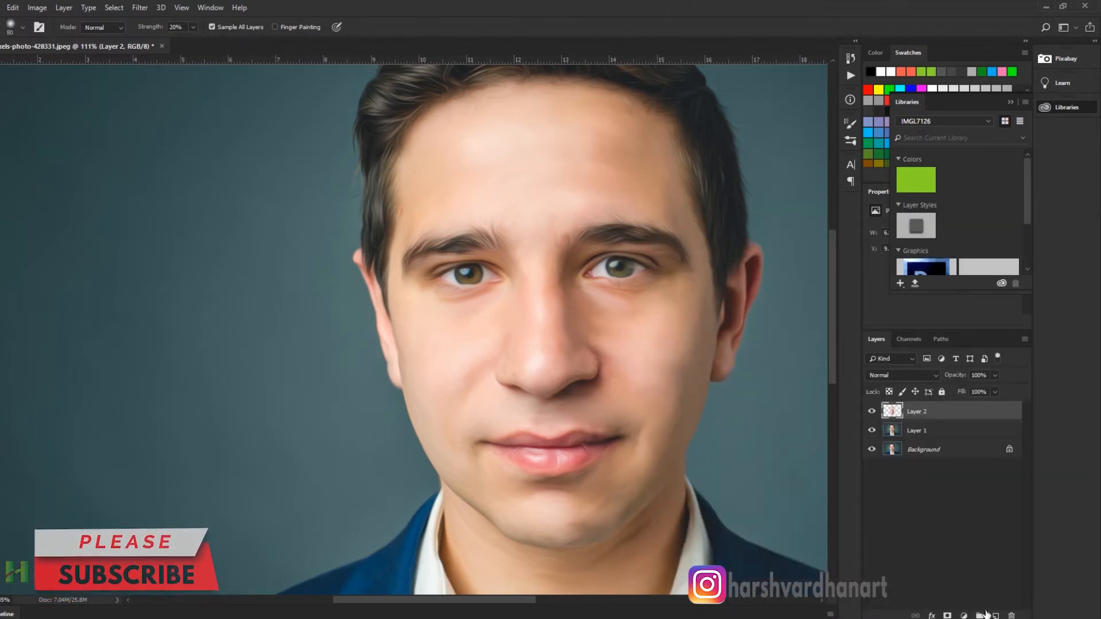
Add a new empty layer above Layer 2 and smudge the face on it with the soft brush.
key("ctrl+shift+alt+n")
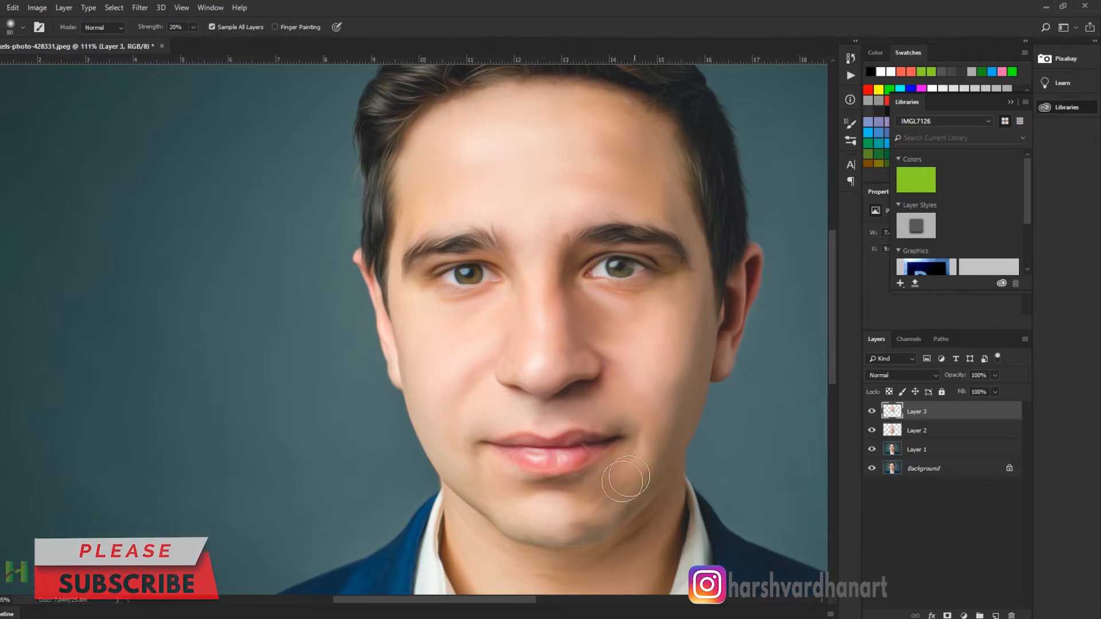
left_click_drag(606, 532, 634, 300)
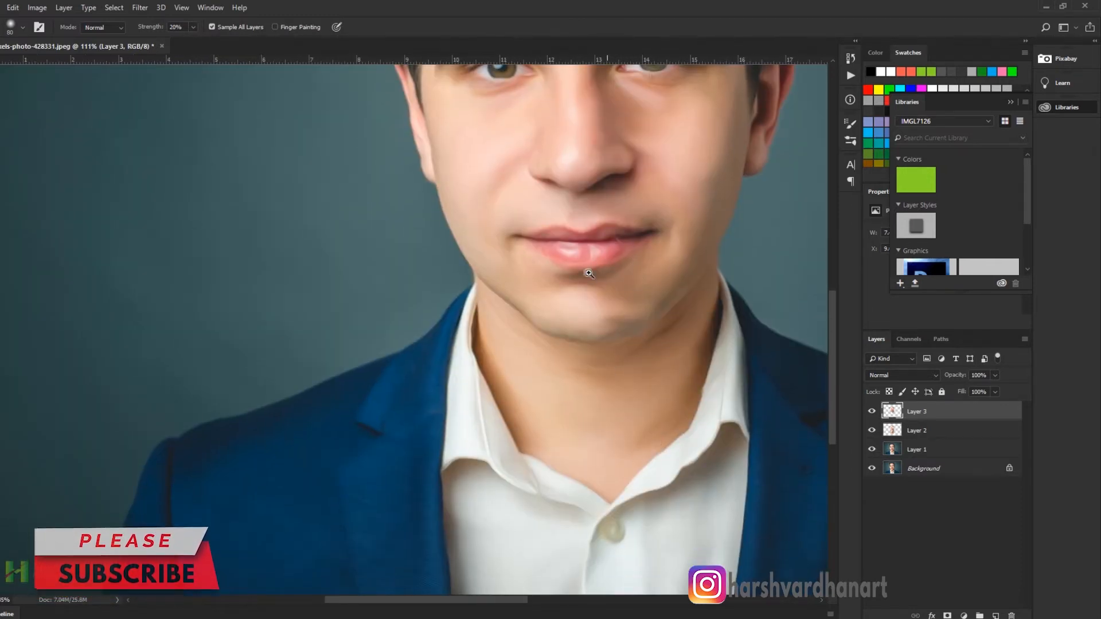
left_click_drag(631, 200, 540, 230)
left_click_drag(450, 312, 475, 358)
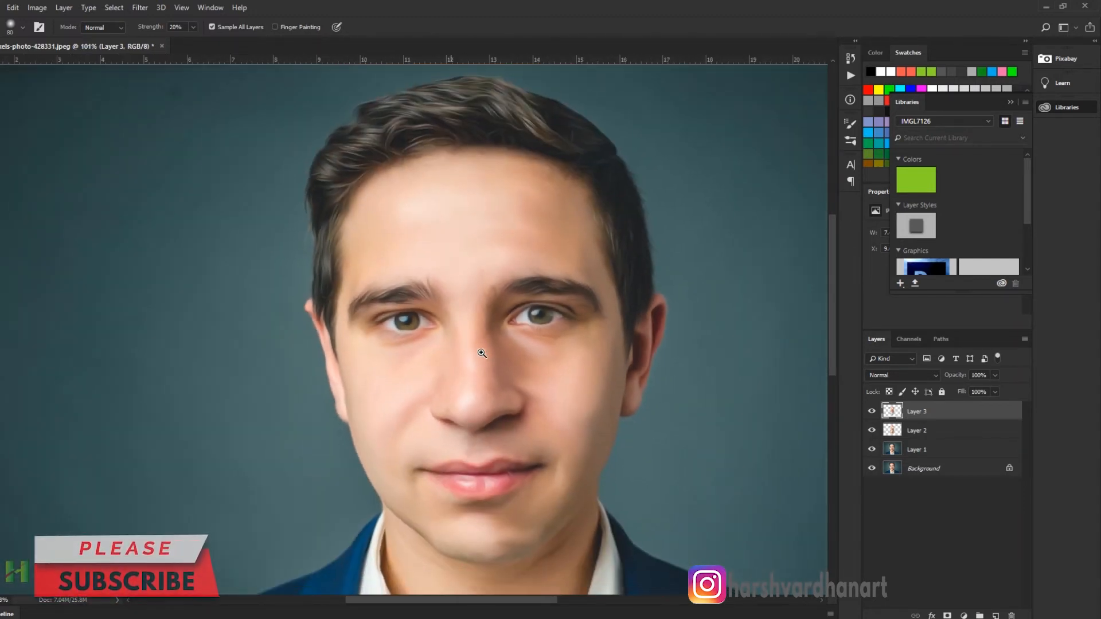
left_click_drag(622, 413, 601, 415)
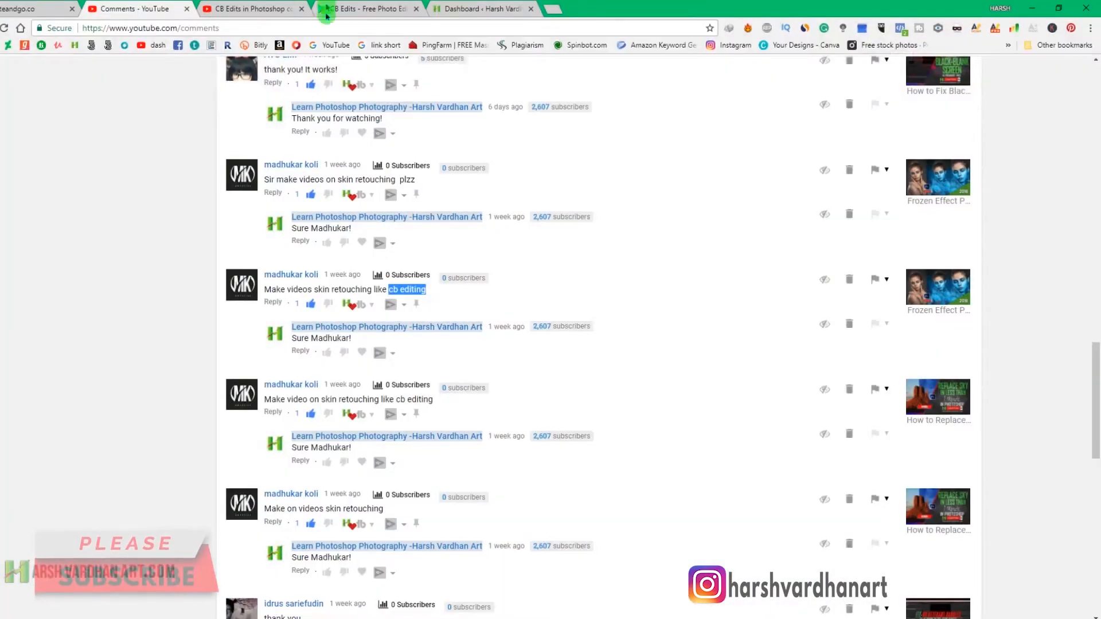
Switch to the web browser and view the CB Edits in Photoshop page as a style reference.
left_click(284, 5)
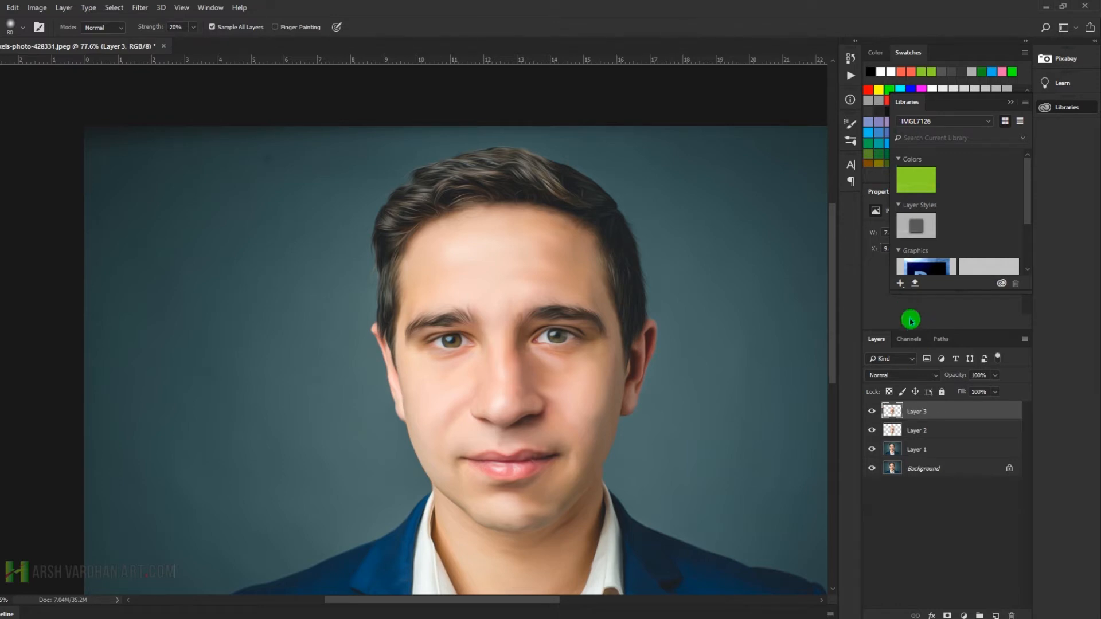
Add a Brightness/Contrast adjustment layer above Layer 3 with brightness 55, and invert its mask to black.
left_click(1054, 109)
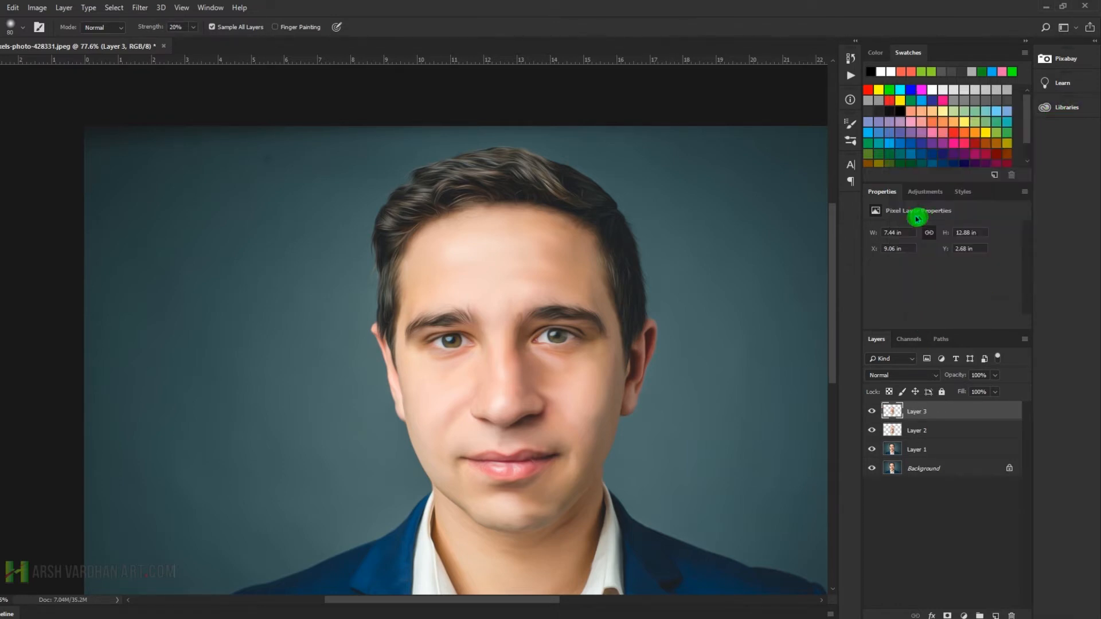
left_click(927, 192)
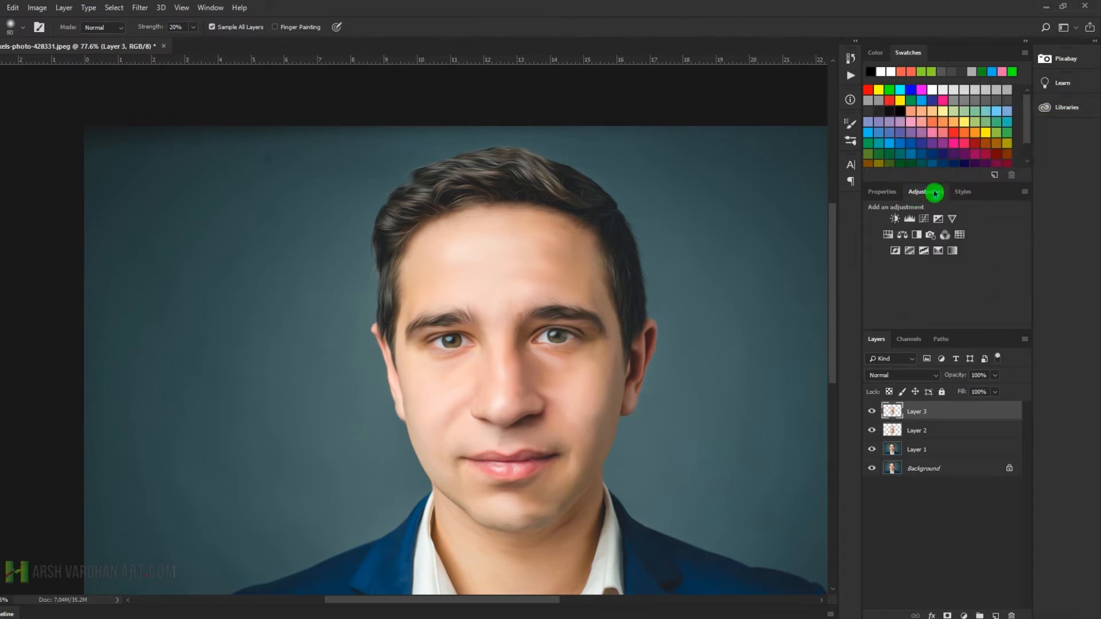
left_click(897, 219)
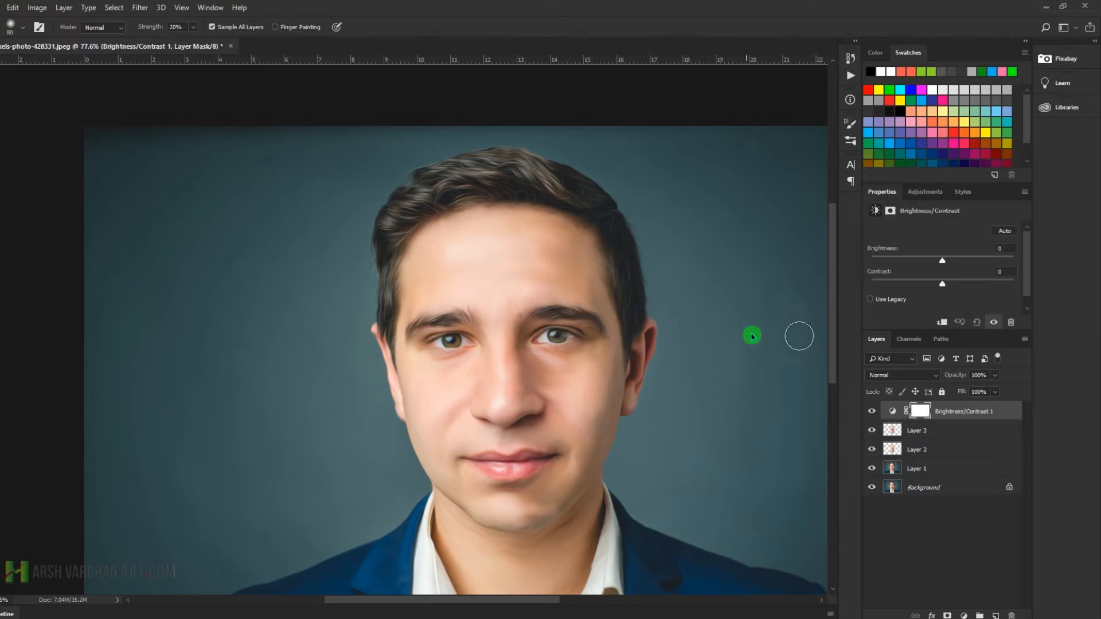
left_click_drag(944, 263, 968, 262)
left_click(881, 381)
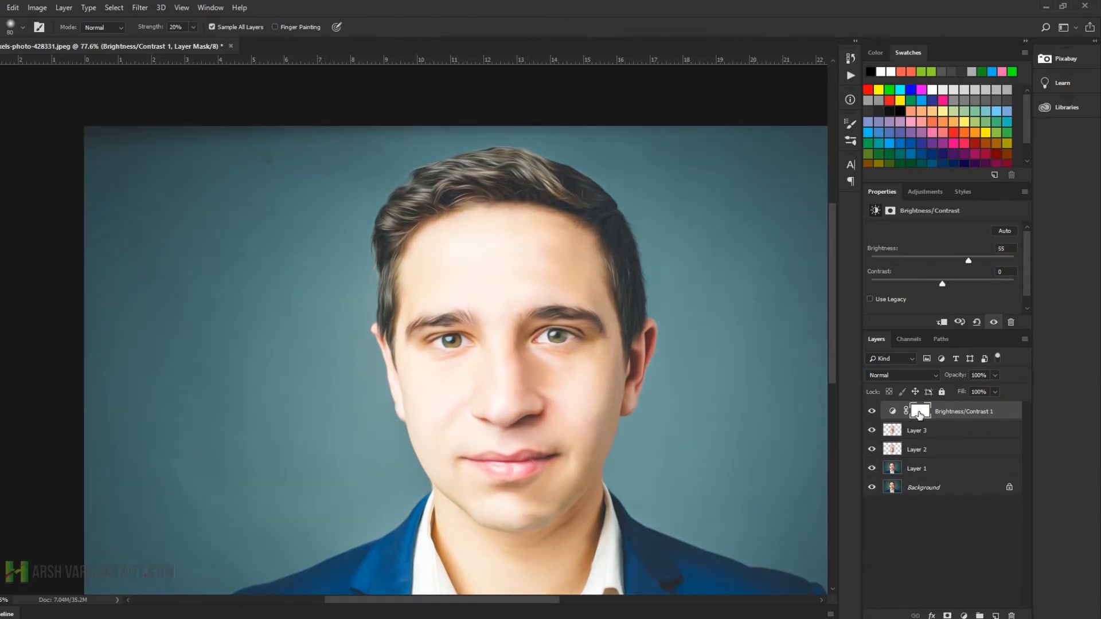
key("ctrl+i")
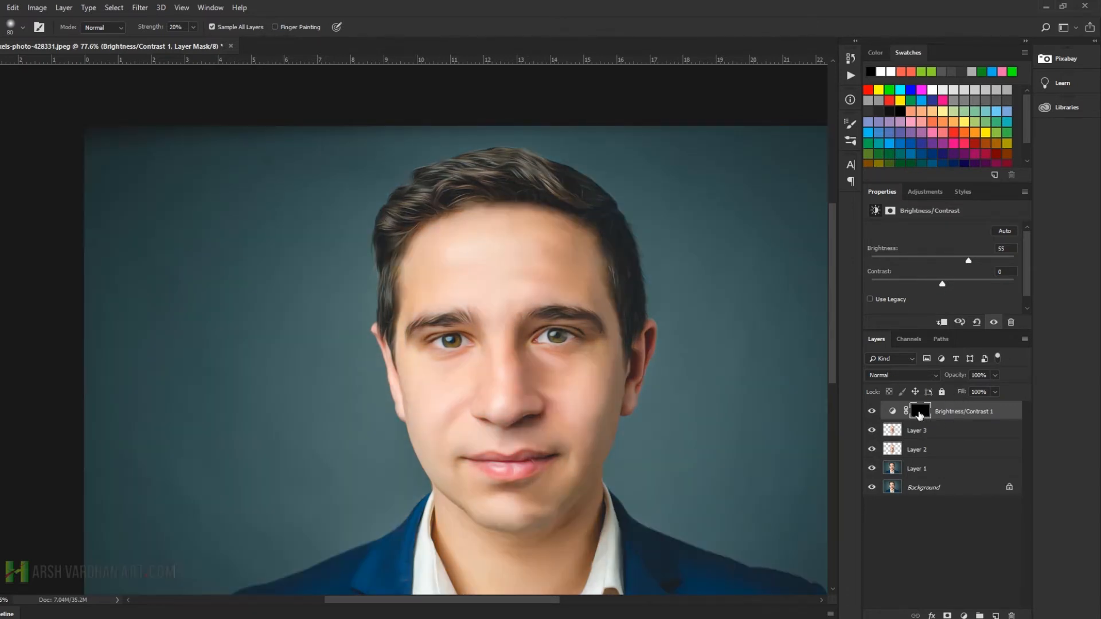
Activate the Brush tool with a Soft Round tip at 80 px and 30% opacity for painting on the adjustment mask.
left_click_drag(462, 290, 484, 312)
left_click_drag(524, 344, 525, 239)
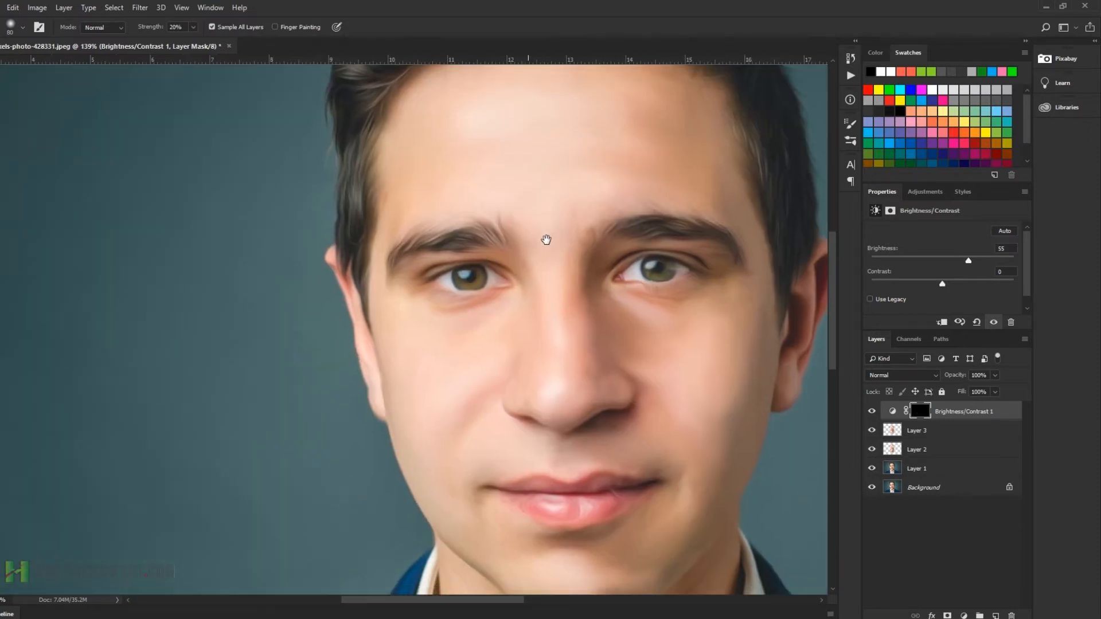
key("b")
right_click(527, 136)
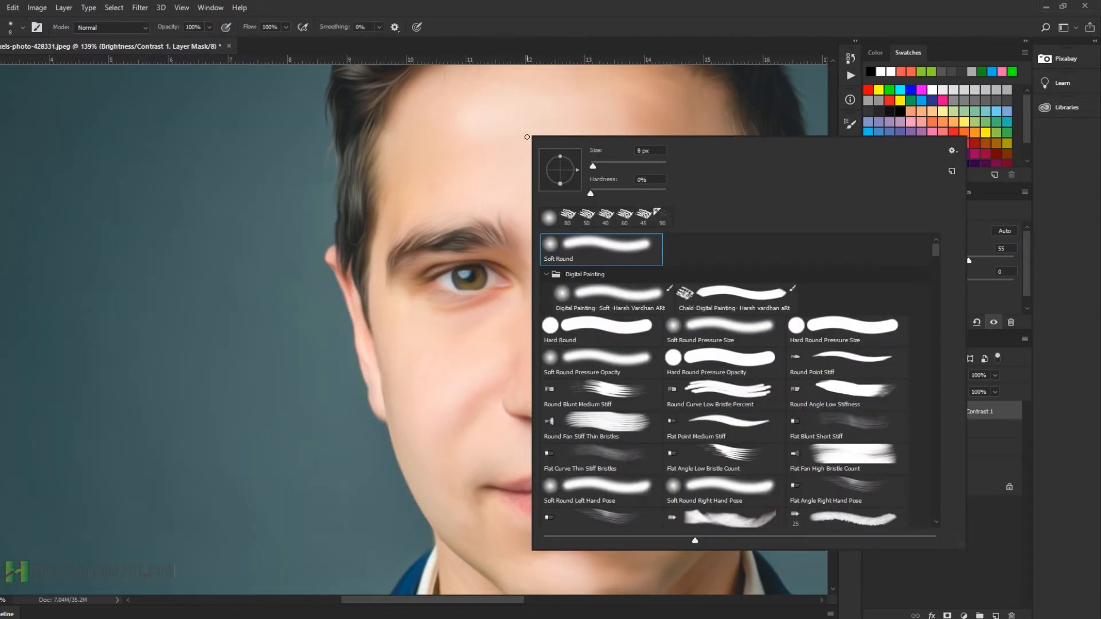
left_click(419, 111)
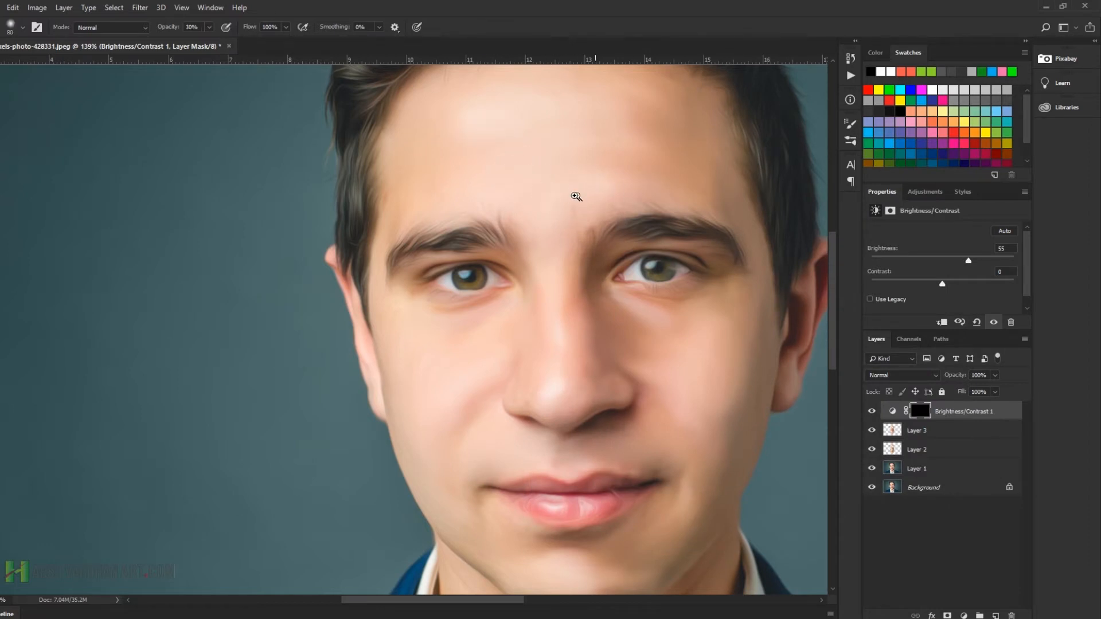
left_click_drag(575, 192, 568, 252)
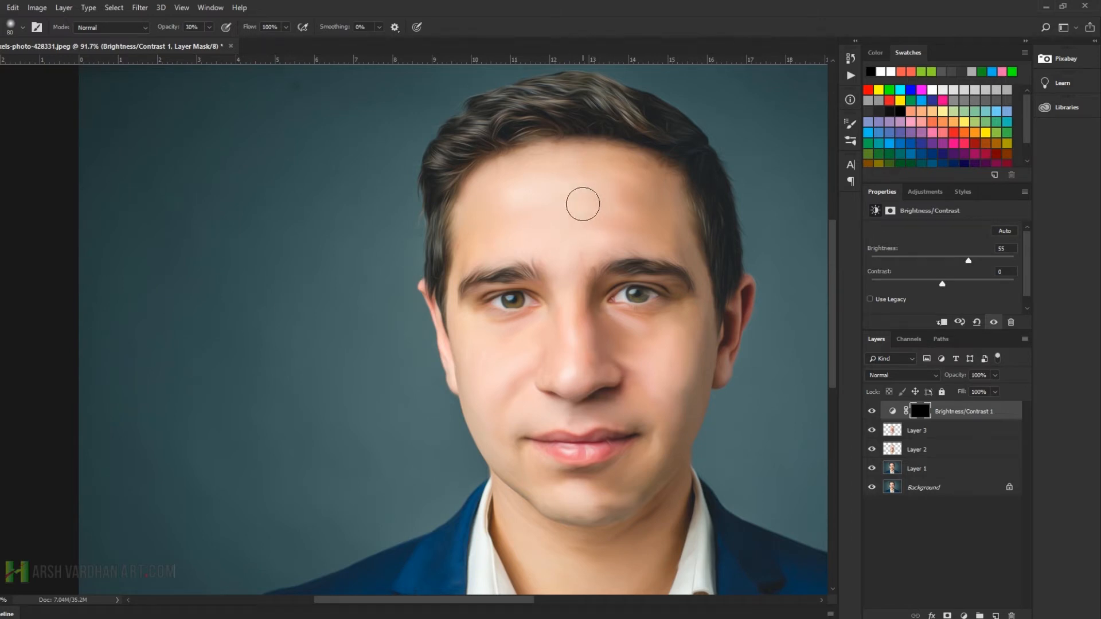
Paint on the Brightness/Contrast mask over the forehead, nose and cheeks with a 100 px then 90 px soft brush to brighten them.
key("bracketright")
mouse_move(582, 202)
left_mouse_down()
mouse_move(618, 222)
mouse_move(528, 205)
mouse_move(620, 211)
mouse_move(618, 200)
mouse_move(653, 231)
mouse_move(612, 209)
mouse_move(505, 195)
mouse_move(471, 246)
left_mouse_up()
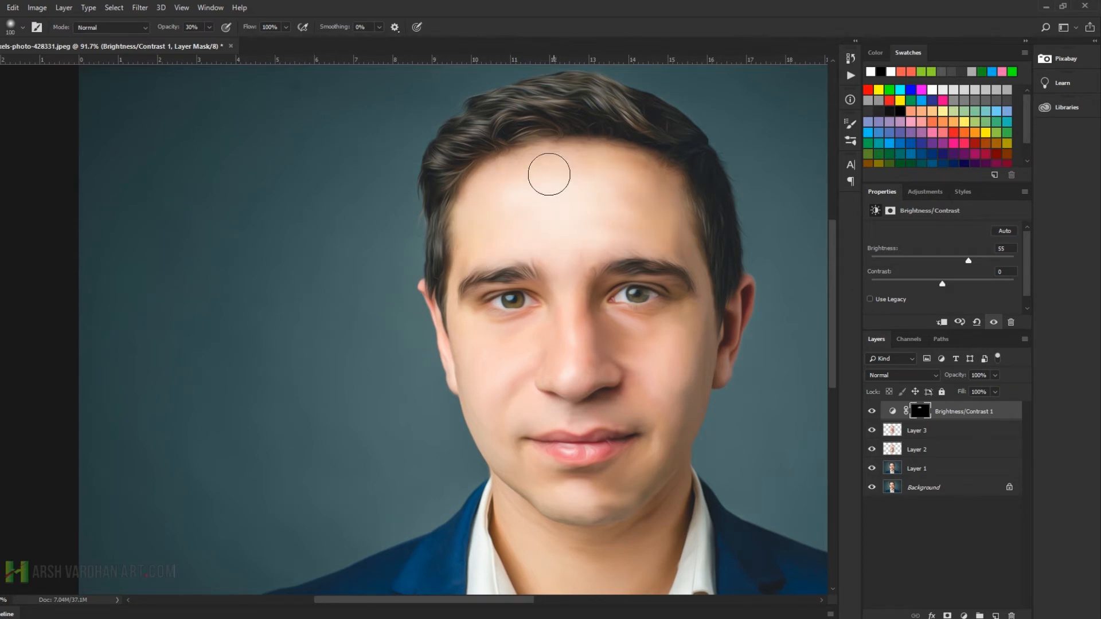
left_click_drag(548, 173, 553, 199)
mouse_move(586, 236)
left_mouse_down()
mouse_move(563, 306)
mouse_move(571, 330)
mouse_move(679, 350)
mouse_move(610, 332)
mouse_move(689, 340)
mouse_move(682, 421)
mouse_move(701, 325)
mouse_move(660, 426)
mouse_move(634, 380)
mouse_move(609, 405)
mouse_move(549, 402)
mouse_move(591, 374)
mouse_move(563, 376)
mouse_move(584, 372)
mouse_move(597, 348)
mouse_move(611, 357)
mouse_move(567, 333)
mouse_move(514, 341)
mouse_move(473, 320)
mouse_move(468, 354)
mouse_move(485, 402)
mouse_move(506, 397)
mouse_move(504, 411)
mouse_move(539, 381)
mouse_move(505, 431)
mouse_move(524, 465)
mouse_move(591, 493)
mouse_move(630, 471)
left_mouse_up()
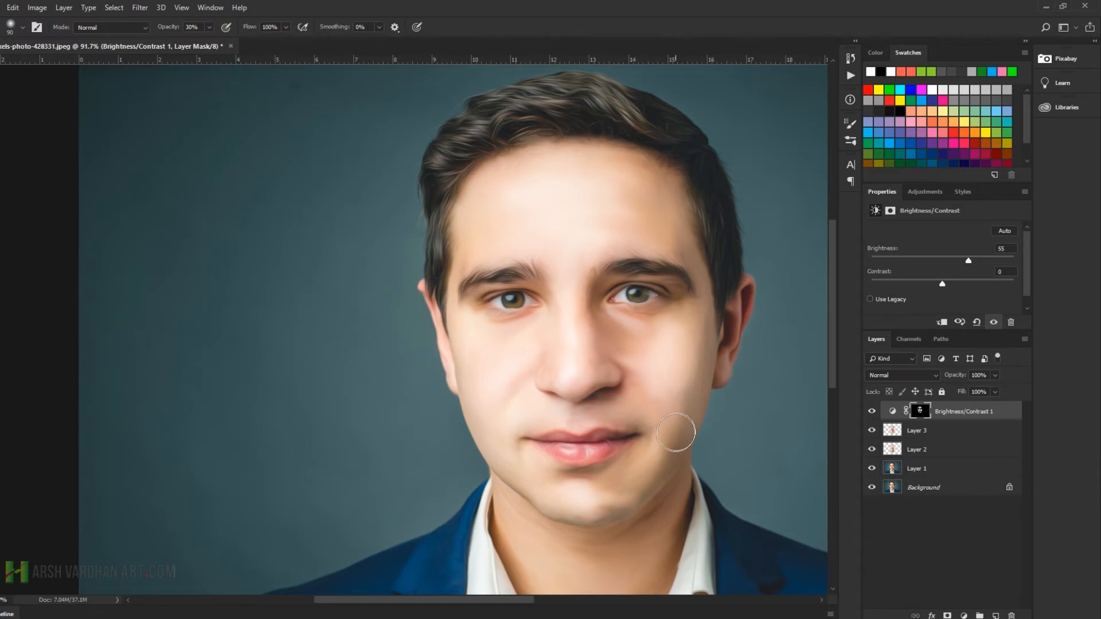
Brighten the cheeks, chin and jaw by painting on the adjustment mask with the 90 px brush.
left_click_drag(590, 508, 629, 363)
mouse_move(532, 379)
left_mouse_down()
mouse_move(595, 415)
mouse_move(605, 404)
mouse_move(654, 422)
mouse_move(702, 349)
left_mouse_up()
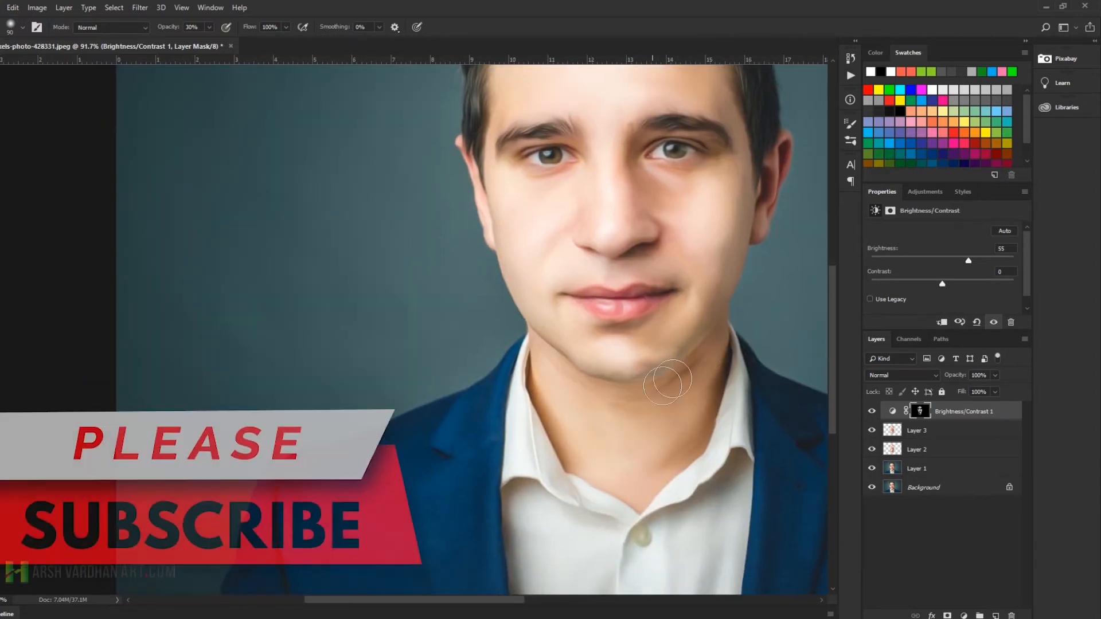
left_click_drag(643, 395, 640, 506)
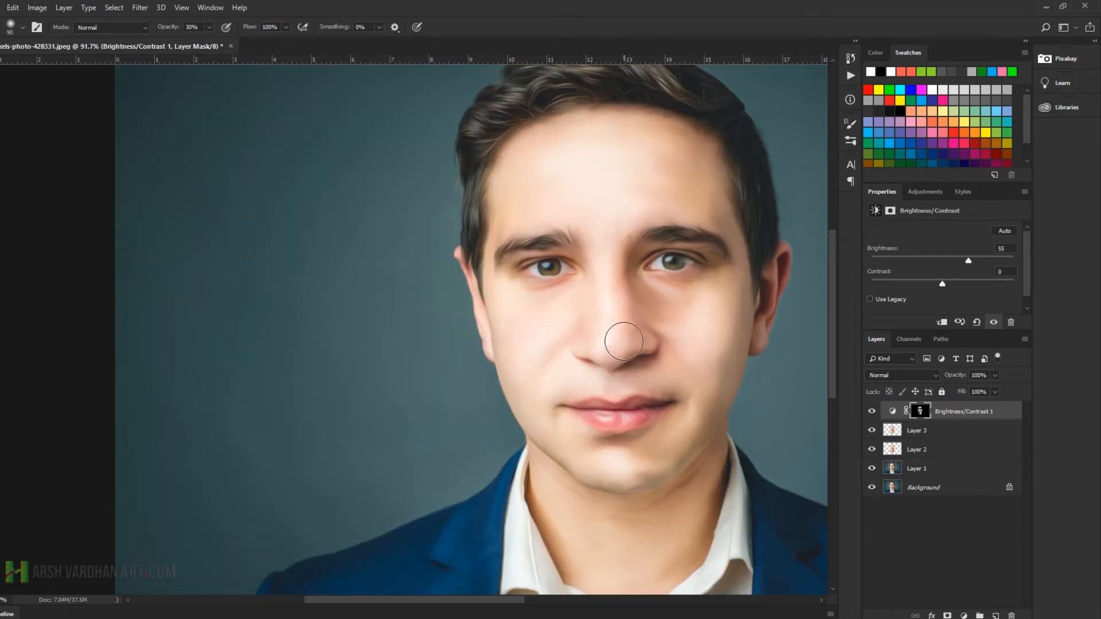
left_click_drag(553, 294, 583, 354)
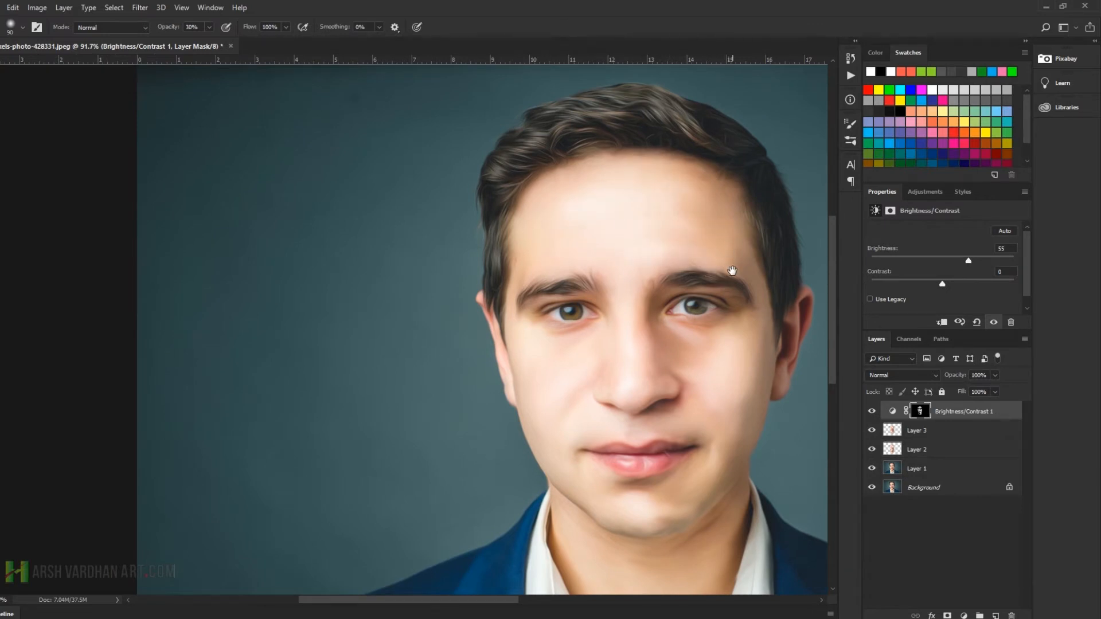
Refine the mask over the forehead, cheeks, under-eye areas and nose, varying the soft brush size between 125, 40 and 70 px.
left_click_drag(737, 270, 589, 235)
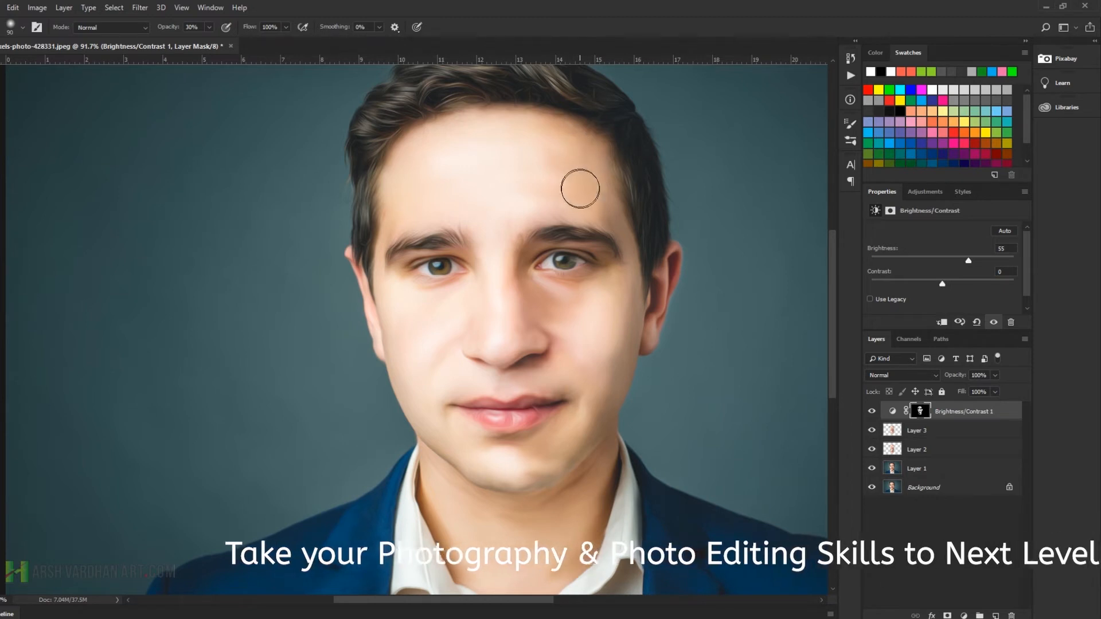
key("bracketright")
key("bracketright")
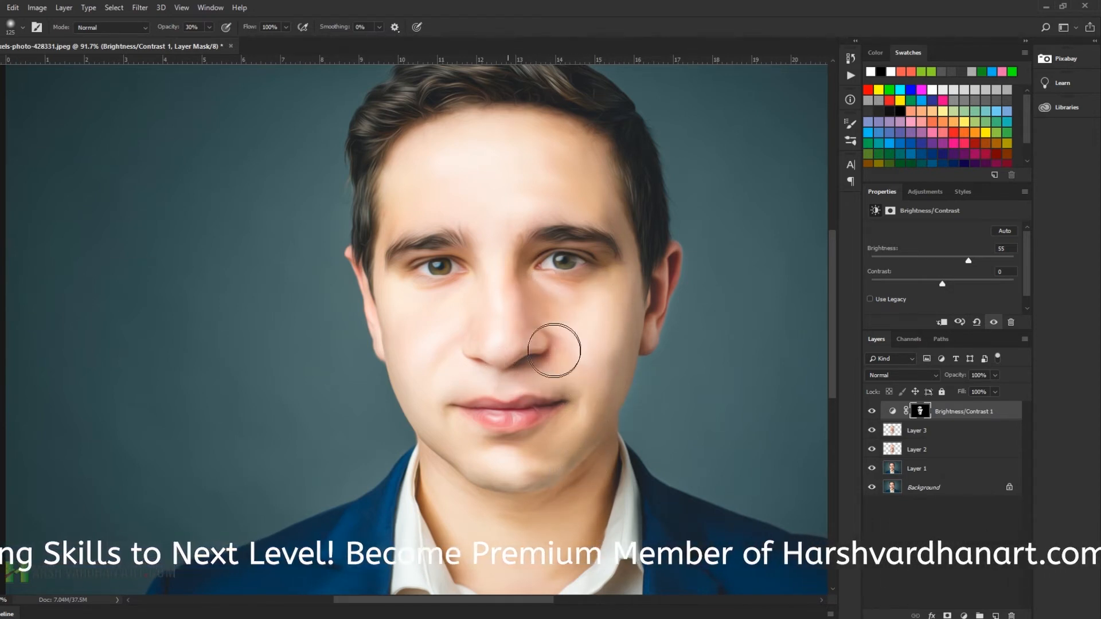
key("bracketleft")
key("bracketleft")
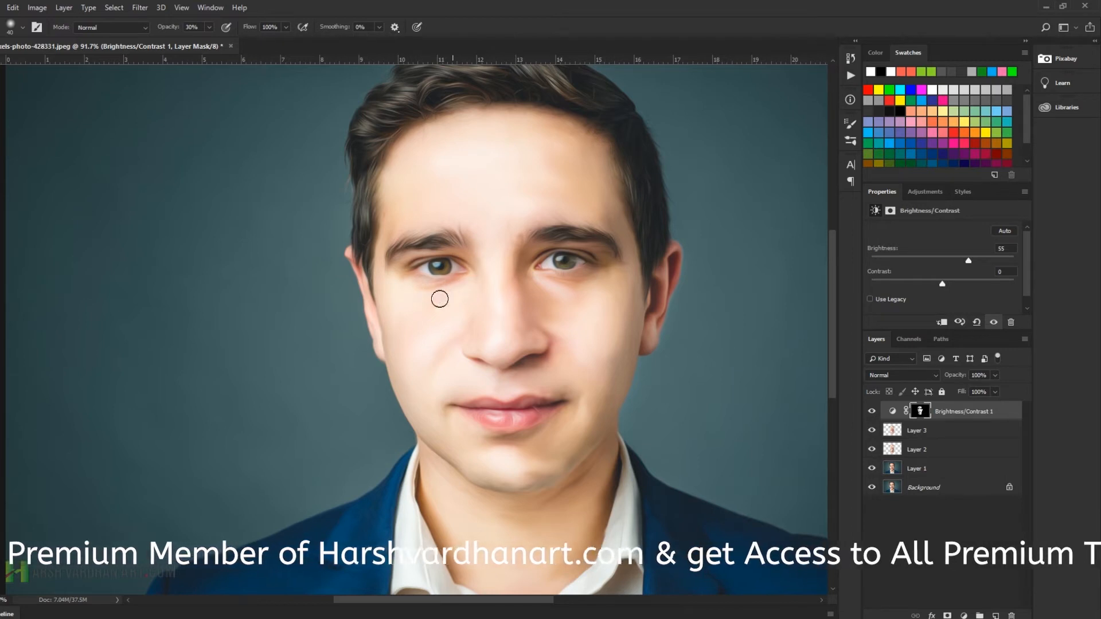
key("bracketright")
key("bracketright")
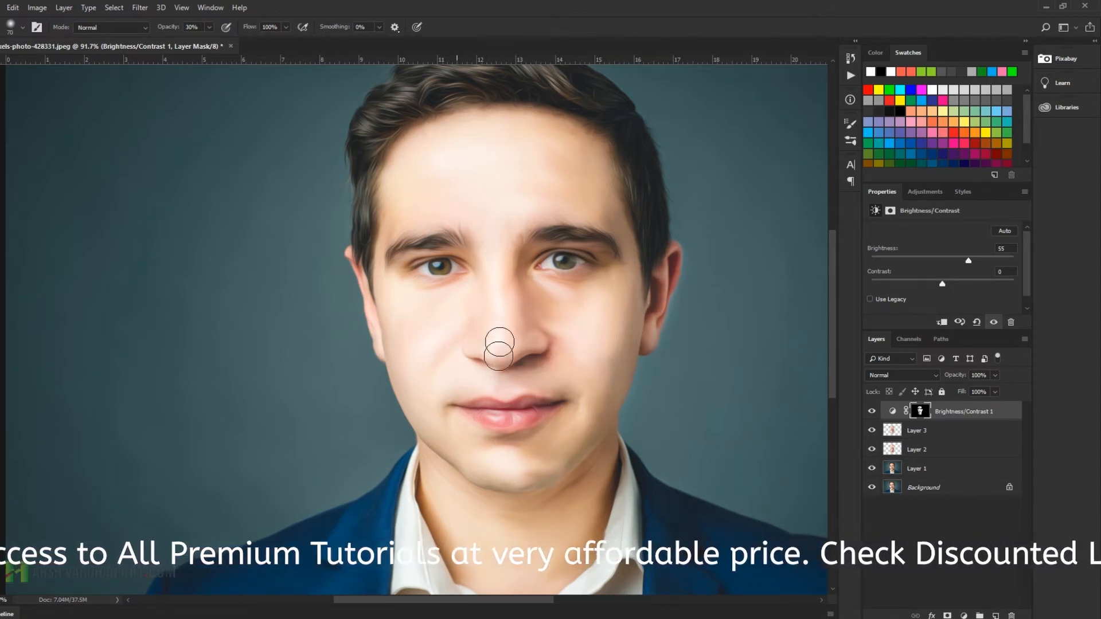
left_click_drag(611, 390, 581, 405)
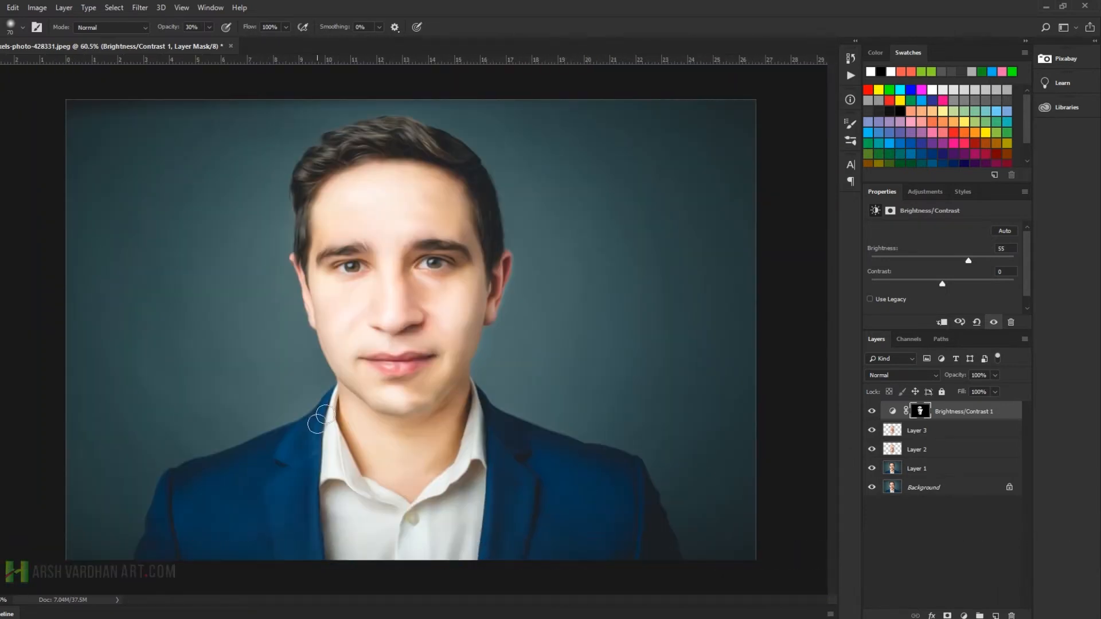
Compare the portrait with and without the Brightness/Contrast adjustment, and examine the hair and forehead up close.
left_click(870, 414)
left_click(870, 414)
left_click_drag(385, 134, 430, 172)
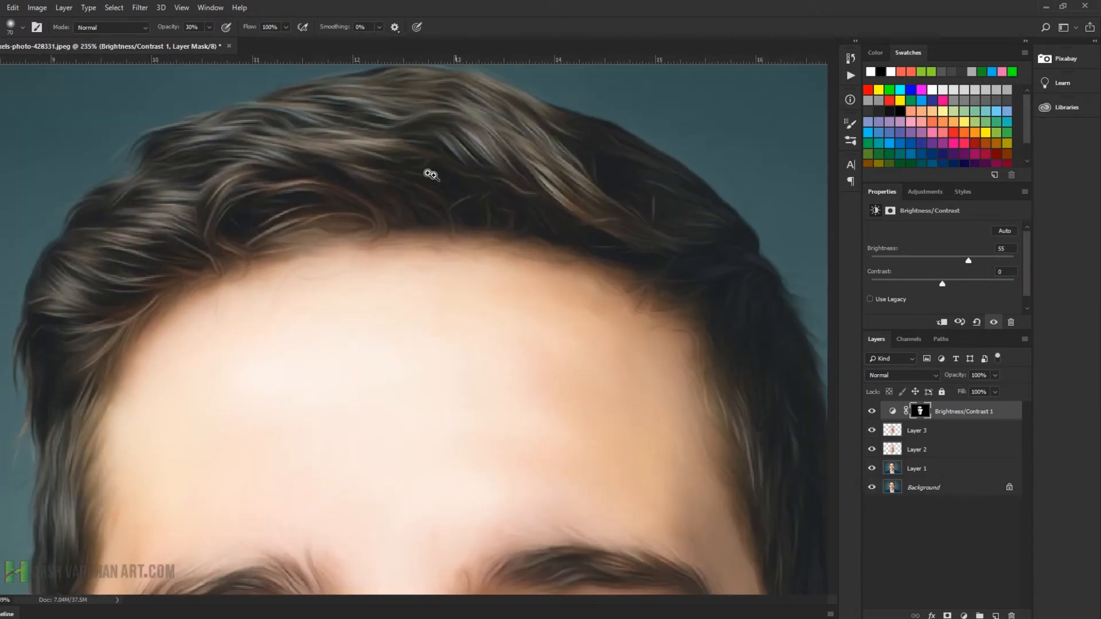
left_click_drag(270, 143, 468, 250)
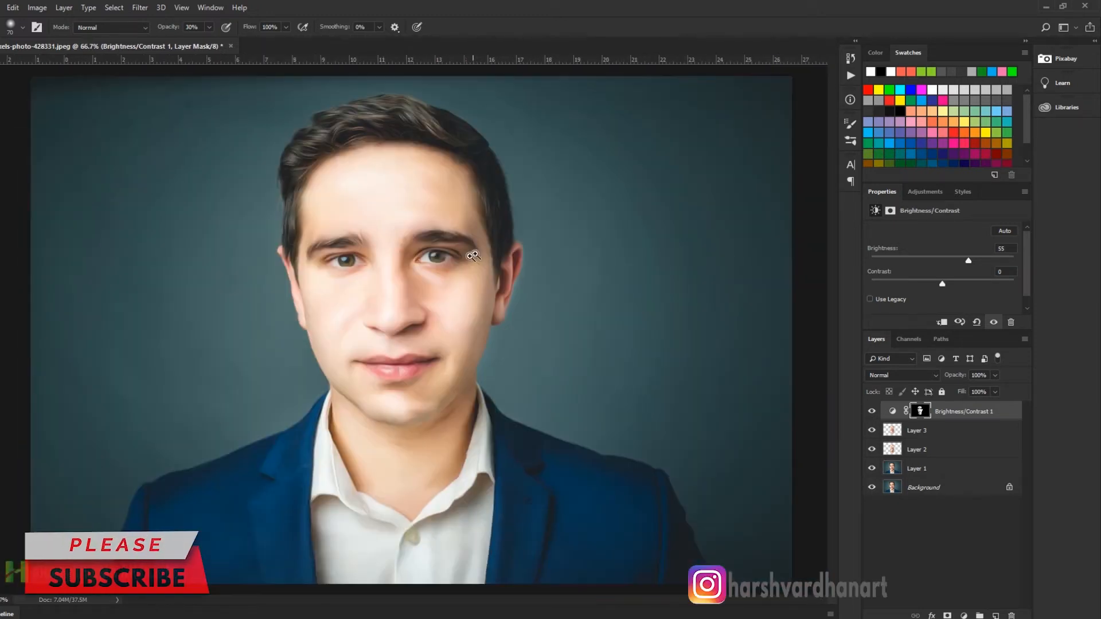
left_click_drag(366, 160, 427, 236)
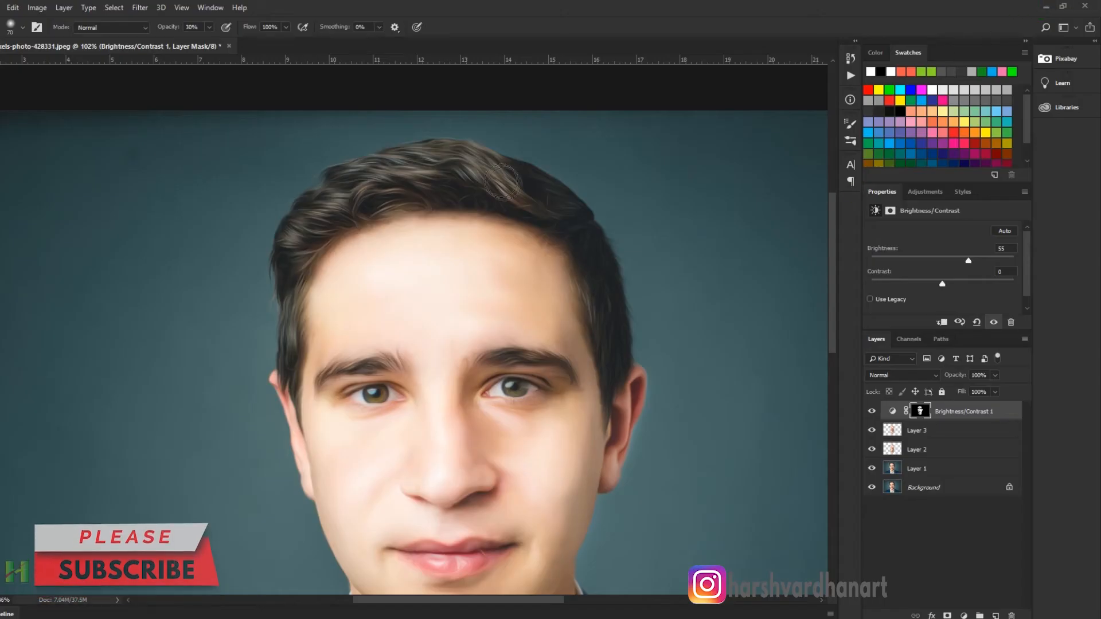
left_click(504, 195)
left_click(509, 201)
left_click_drag(476, 198, 541, 240)
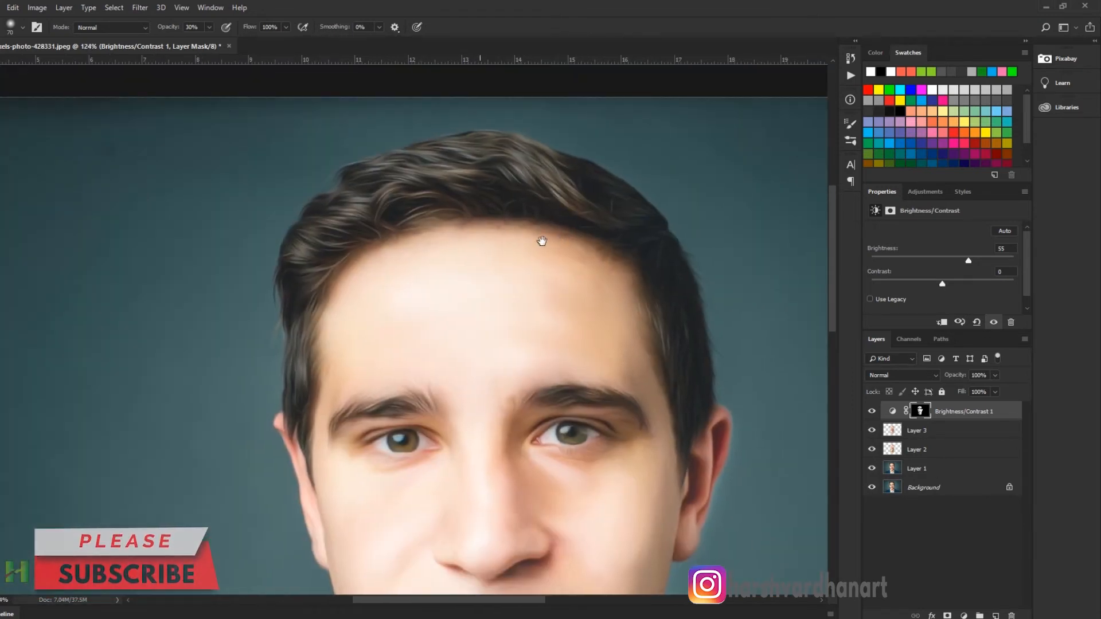